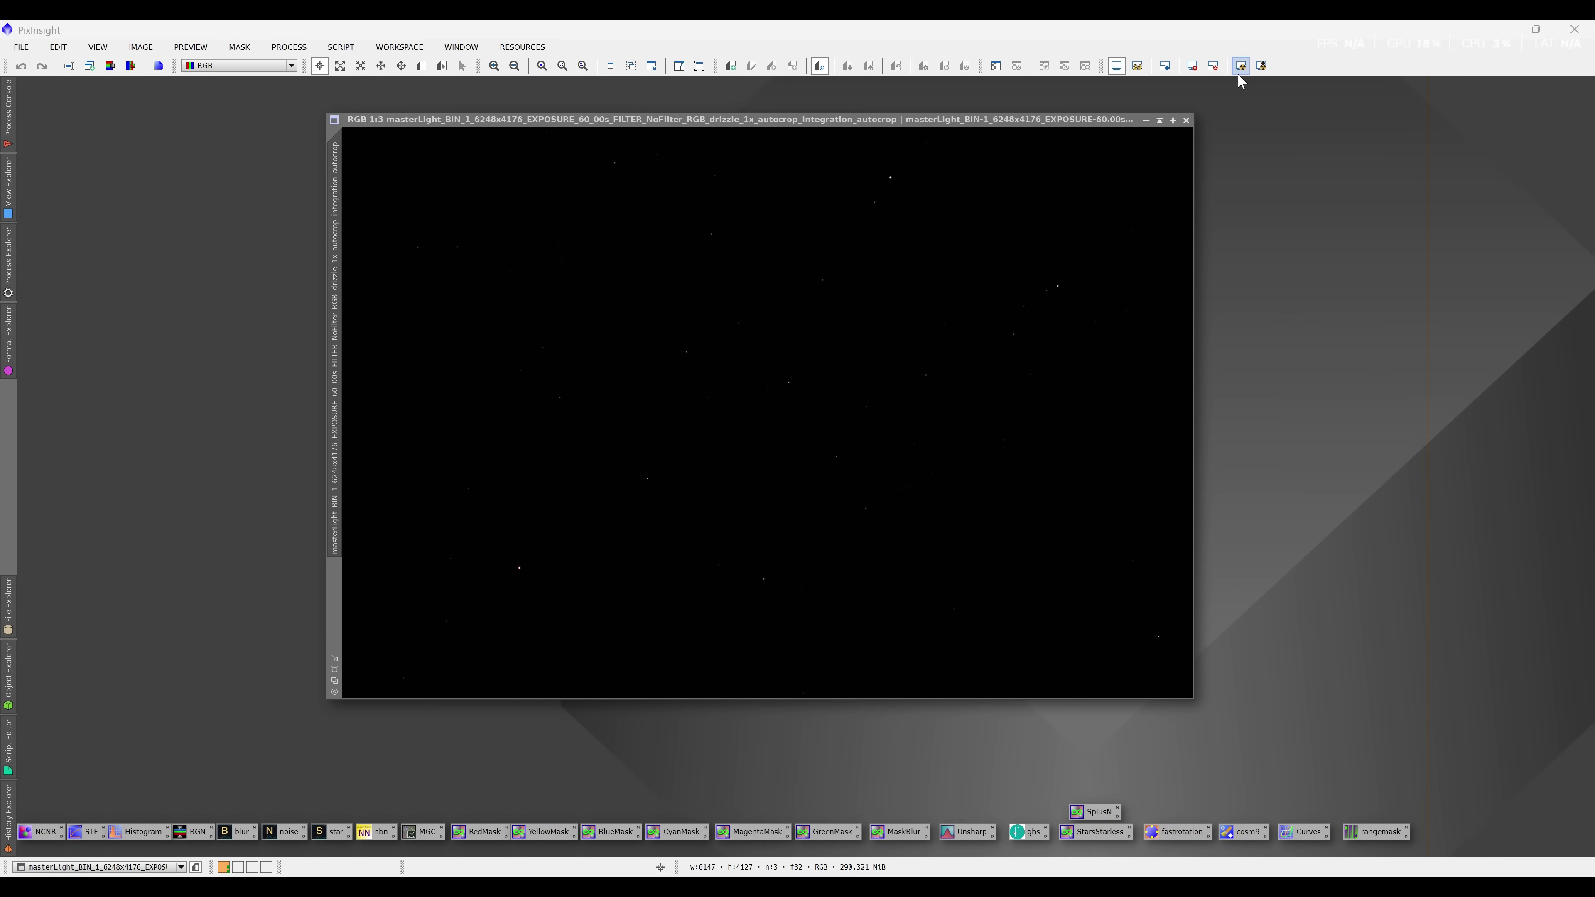
- Auto-stretch the nebula image's display with STF
double_click(91, 837)
left_click_drag(1269, 197, 1413, 122)
left_click(1093, 126)
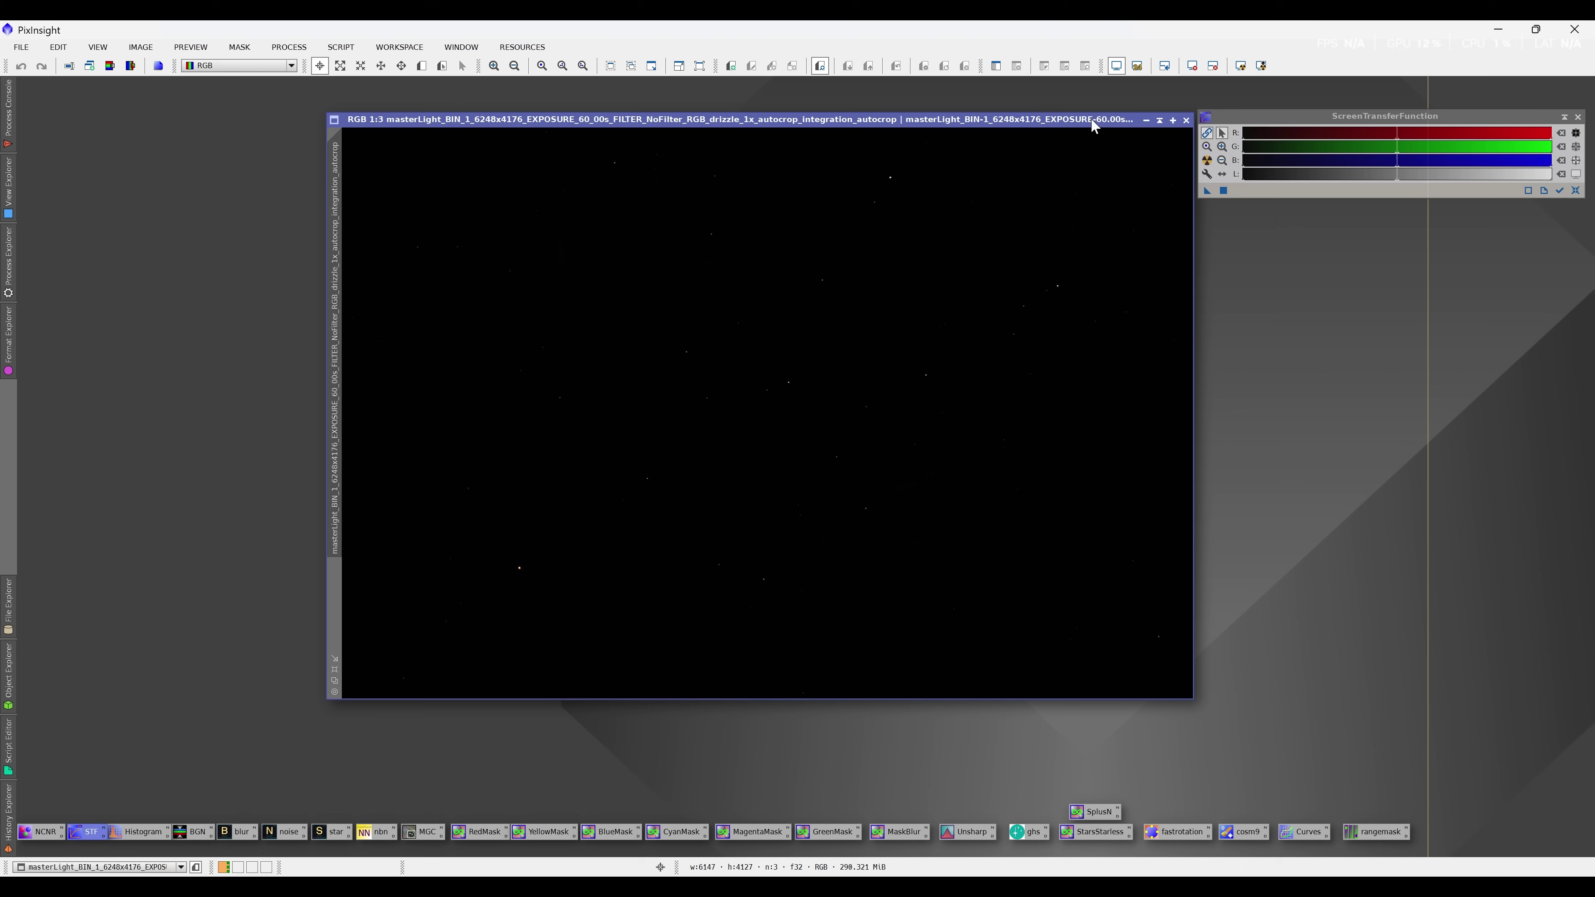
left_click(1207, 161)
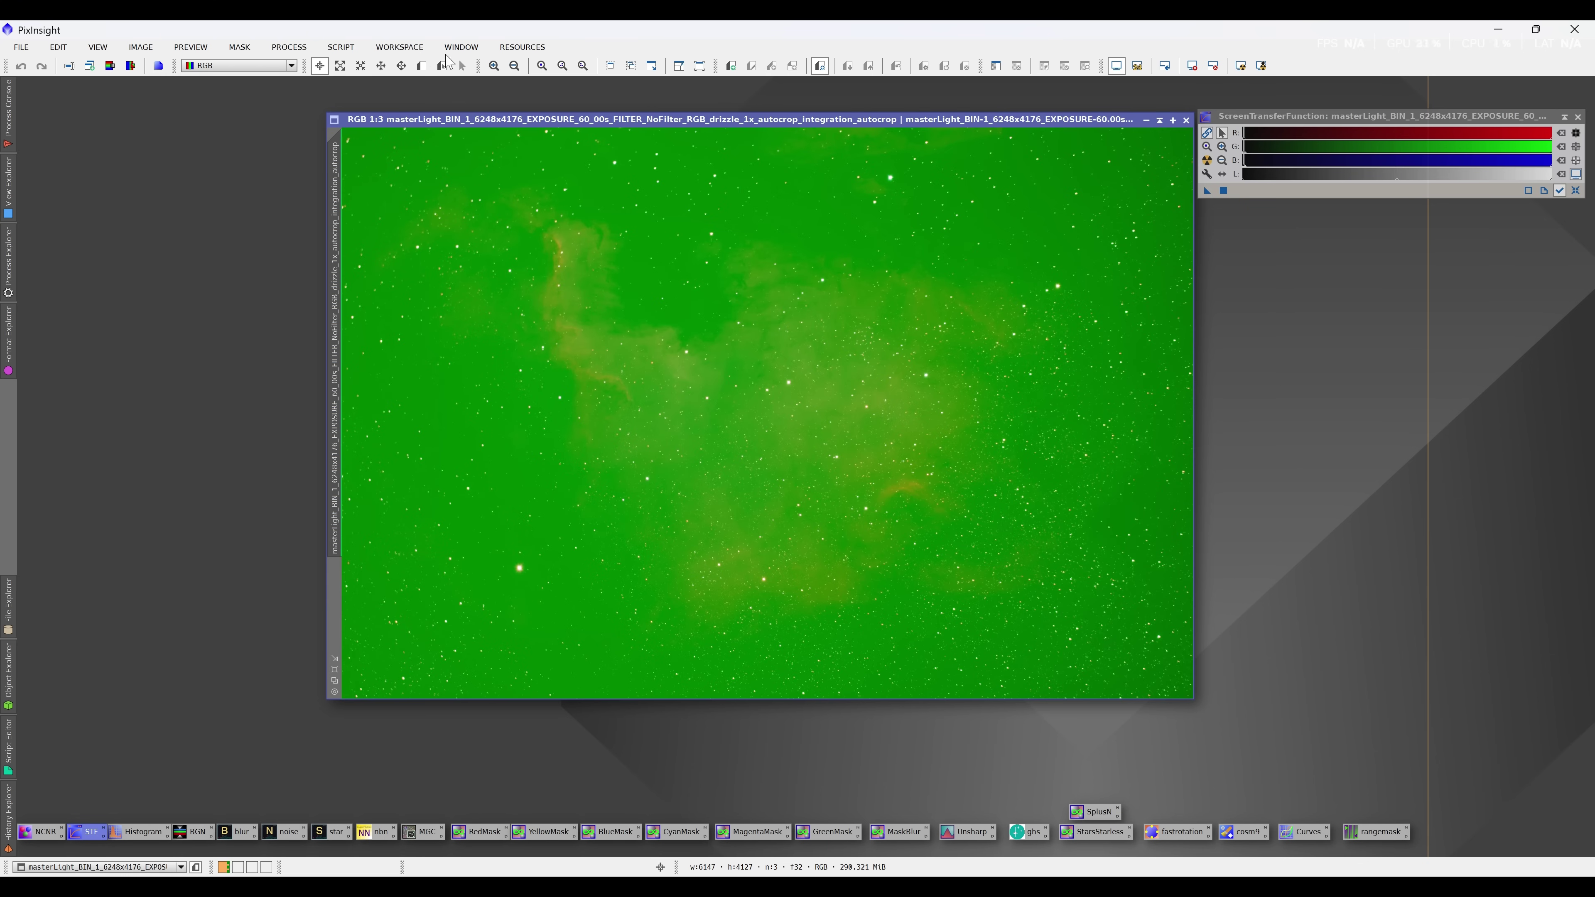
- Remove the green background gradient with GraXpert using Subtraction correction
left_click(341, 47)
mouse_move(361, 279)
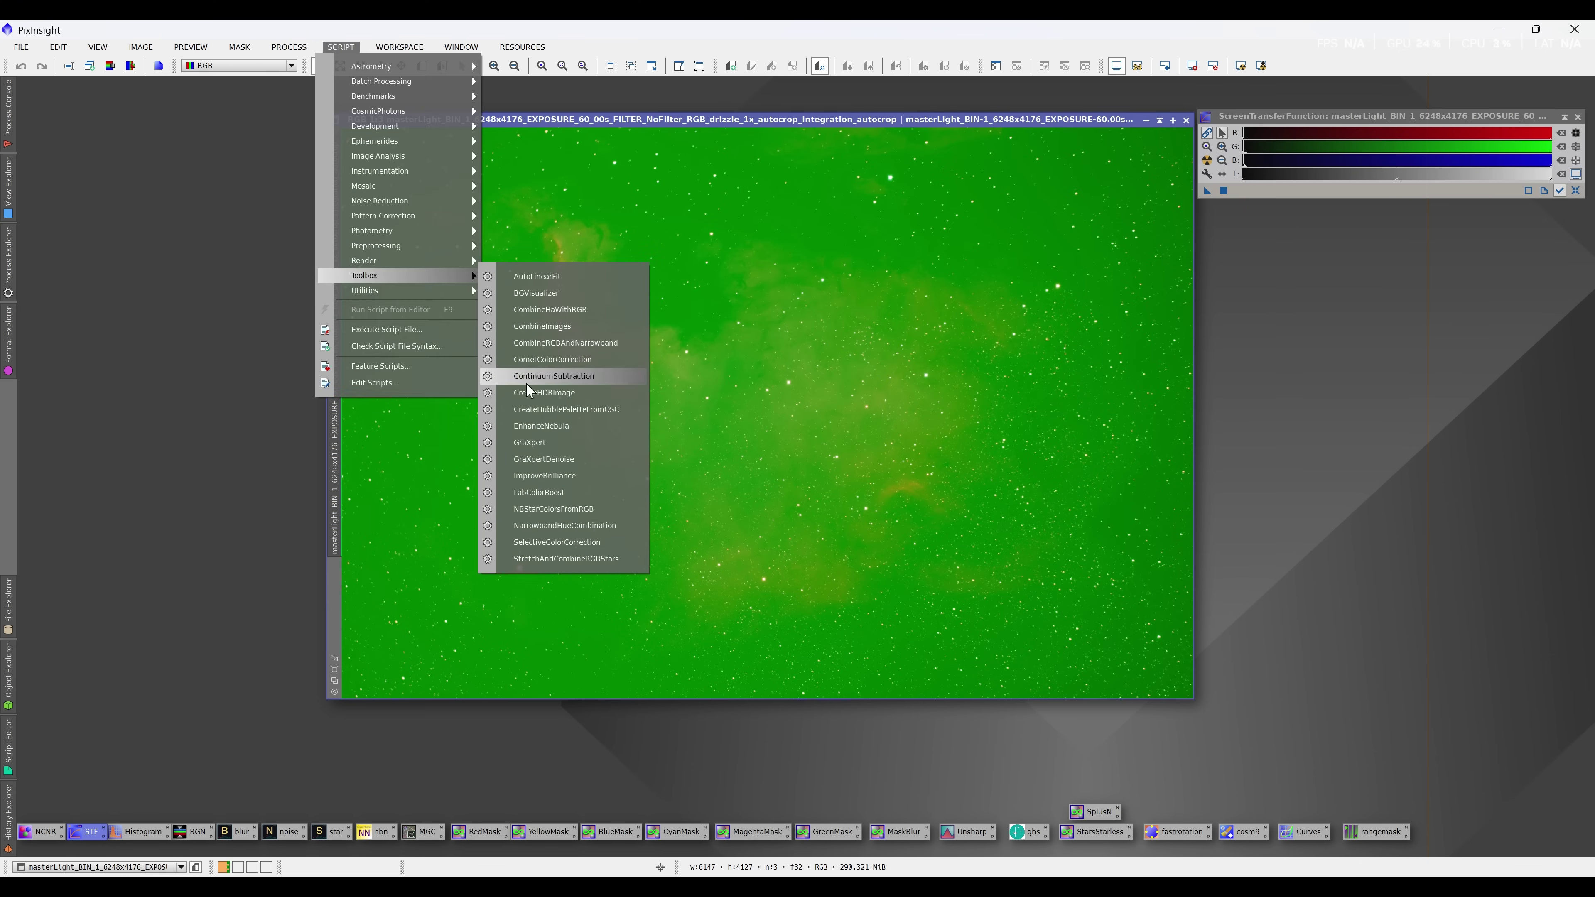
left_click(573, 451)
left_click_drag(792, 371, 1326, 391)
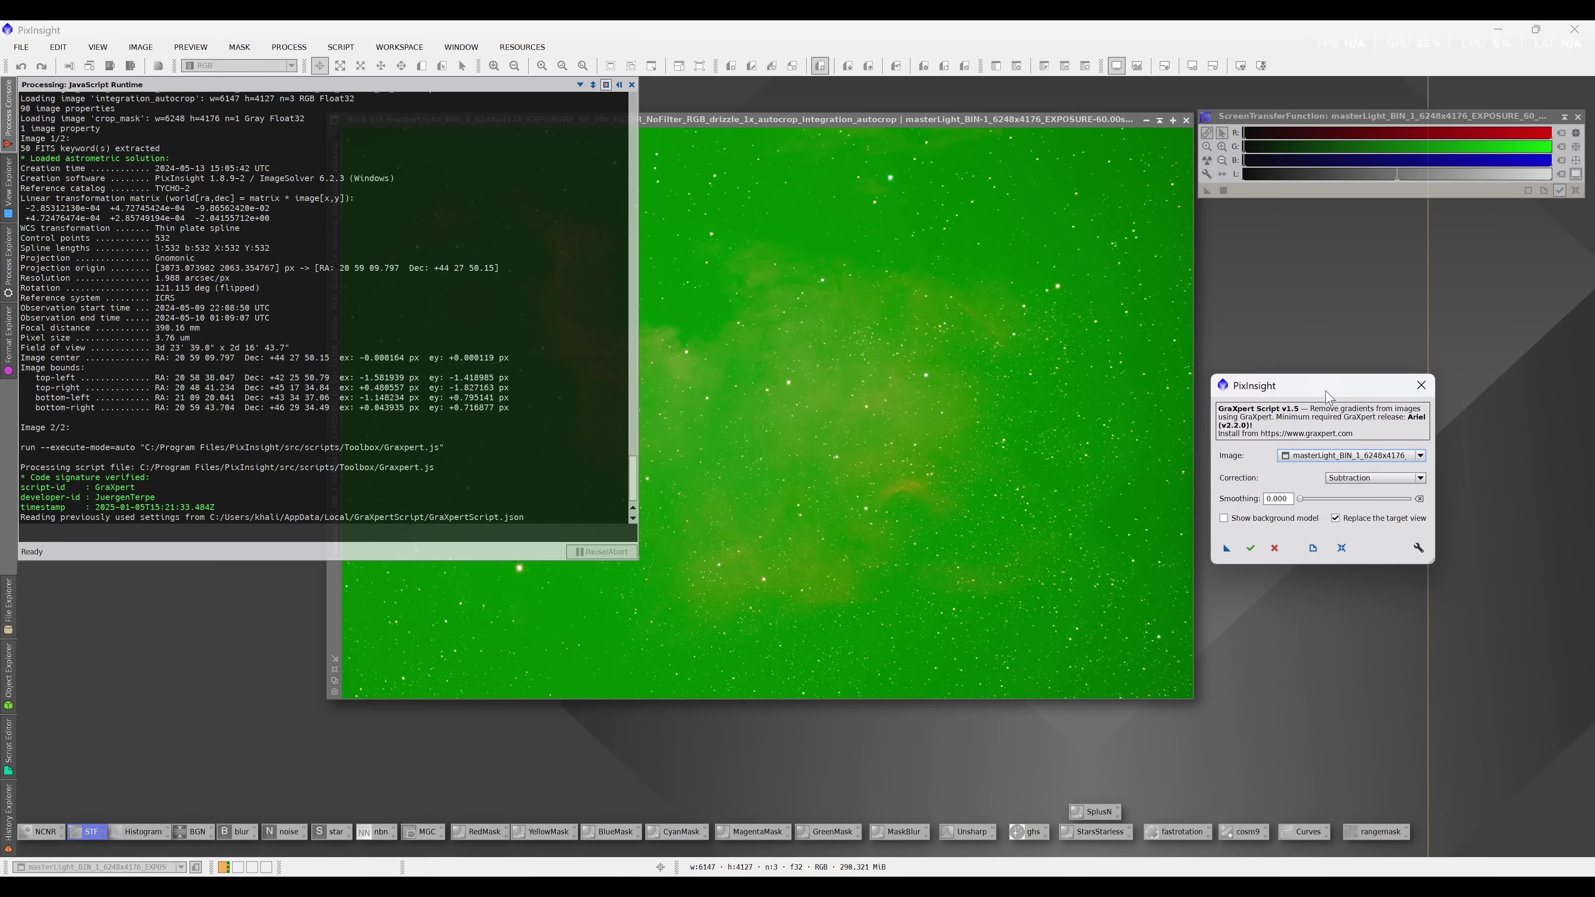
left_click(1253, 558)
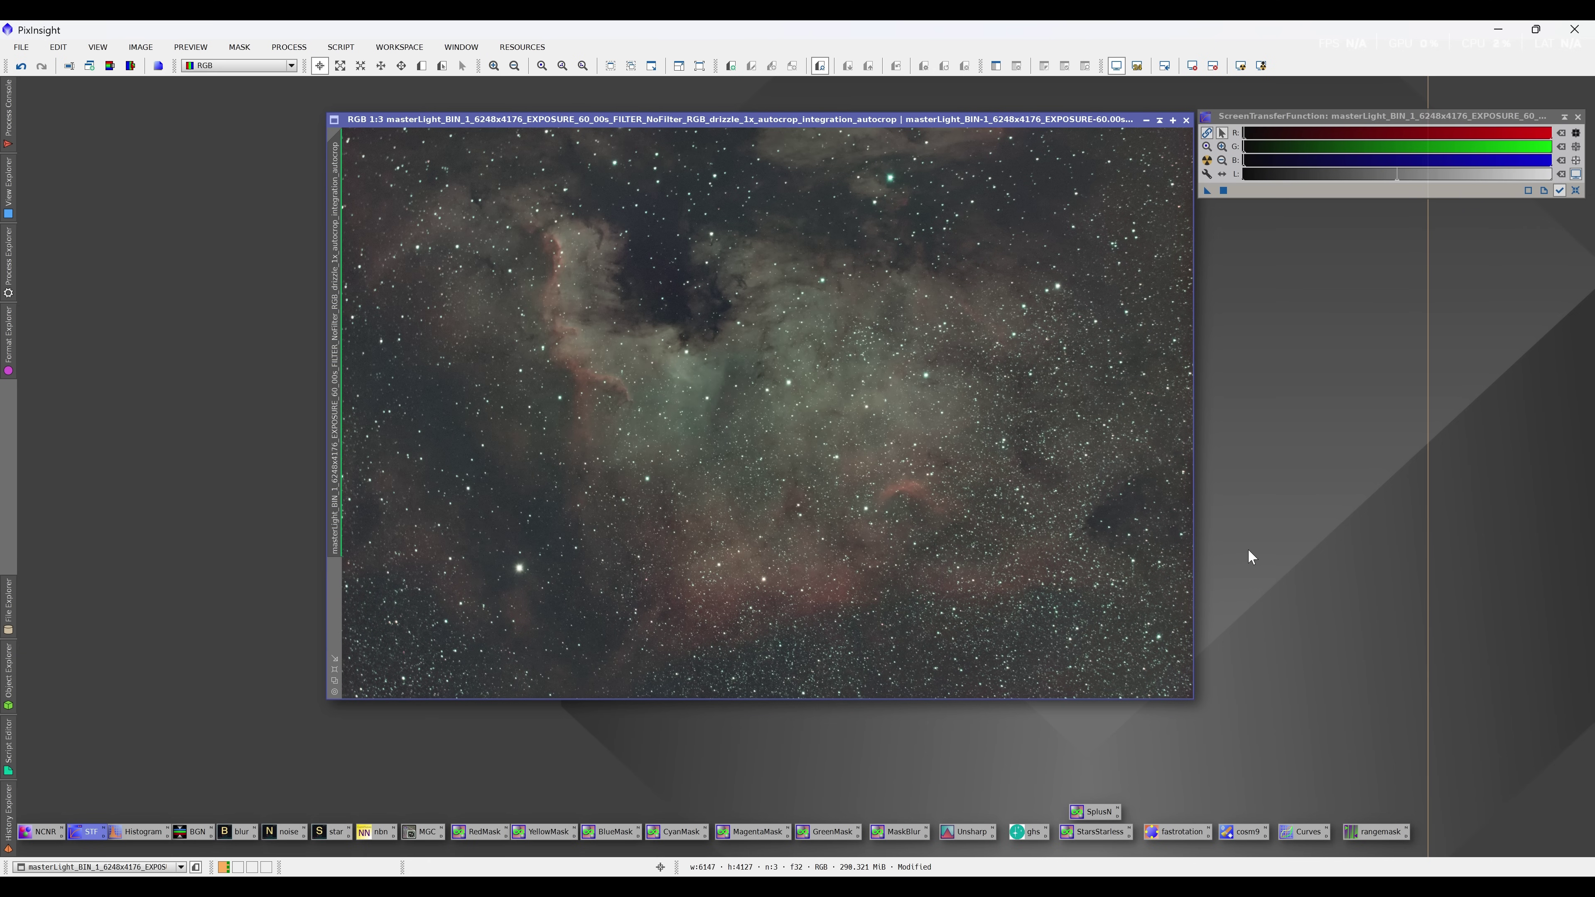
- Mirror the image horizontally with FastRotation
double_click(1178, 832)
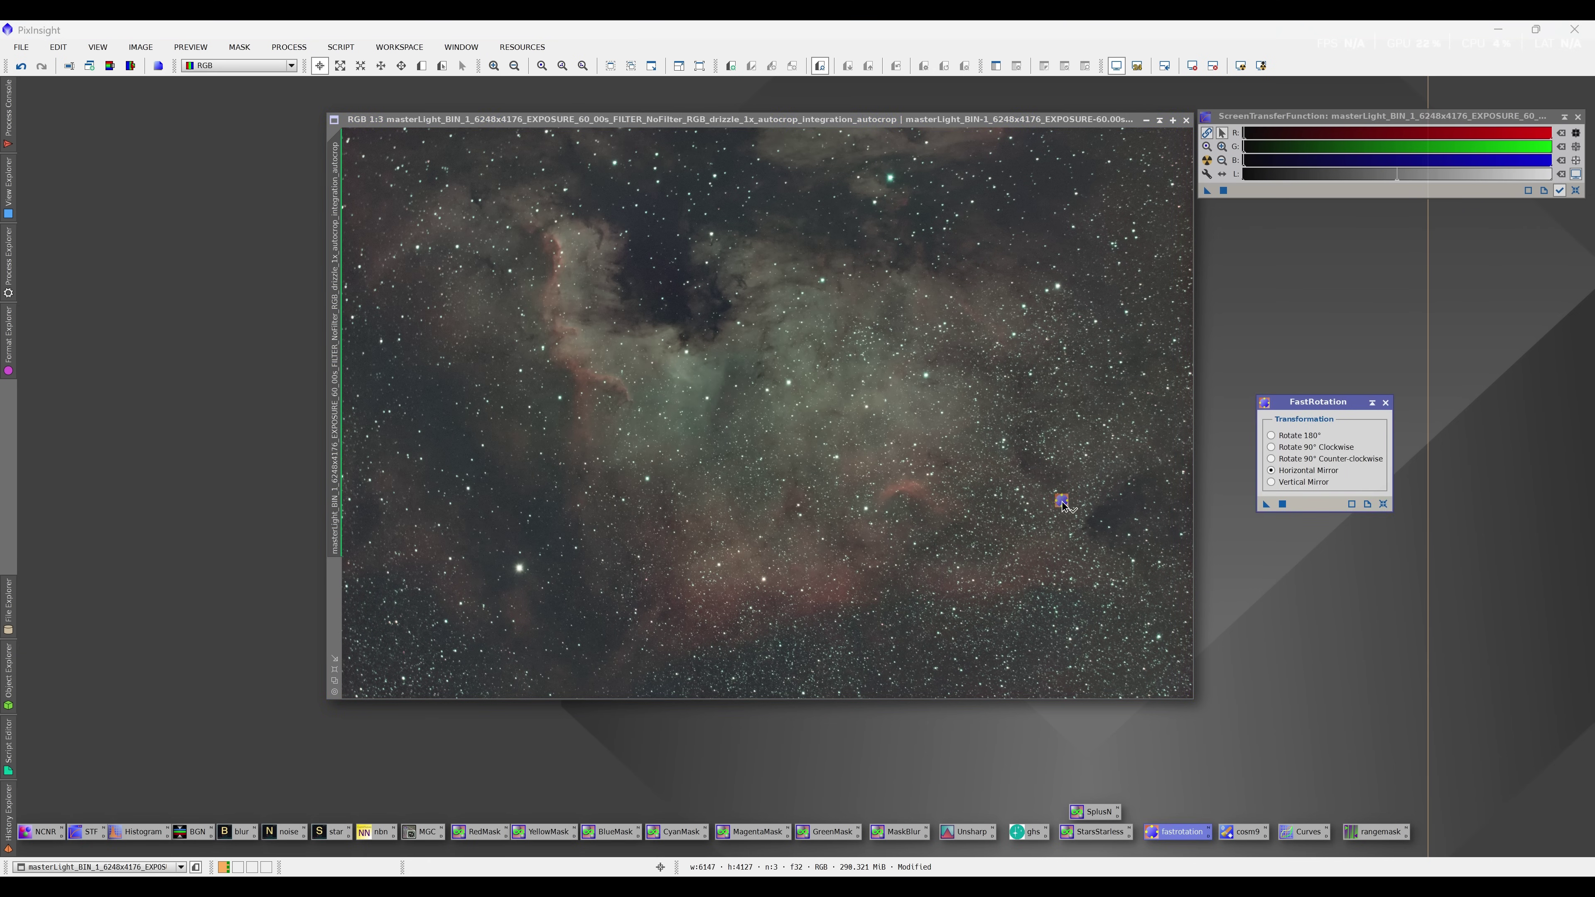
left_click_drag(1061, 503, 1061, 504)
key("Return")
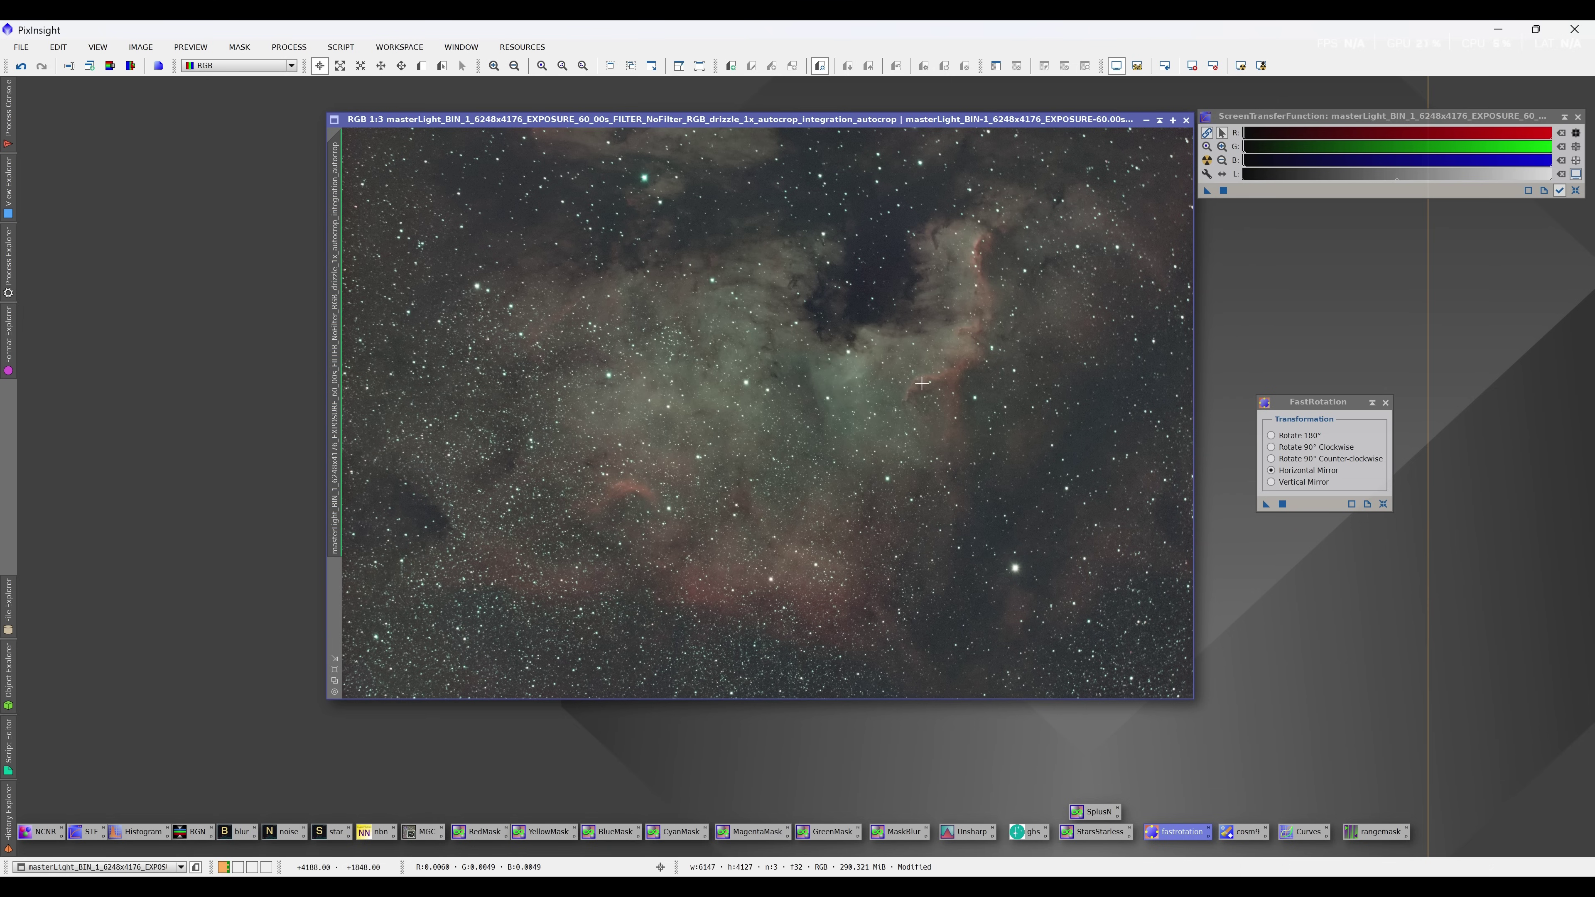
- Remove the green cast with SCNR at amount 1.00
double_click(43, 834)
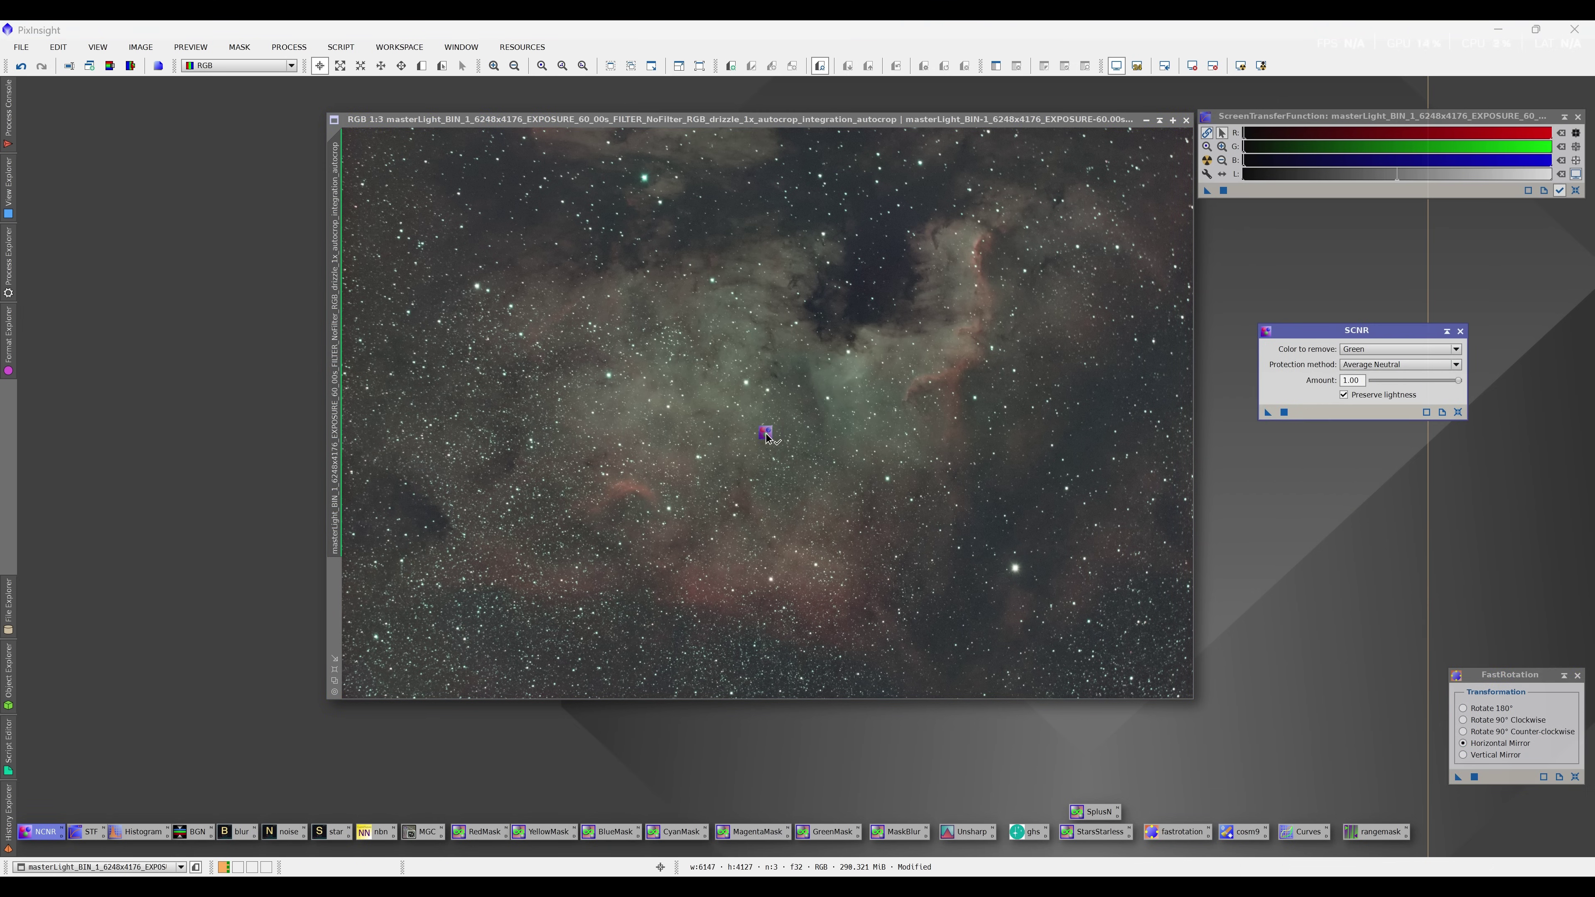
left_click_drag(766, 435, 767, 435)
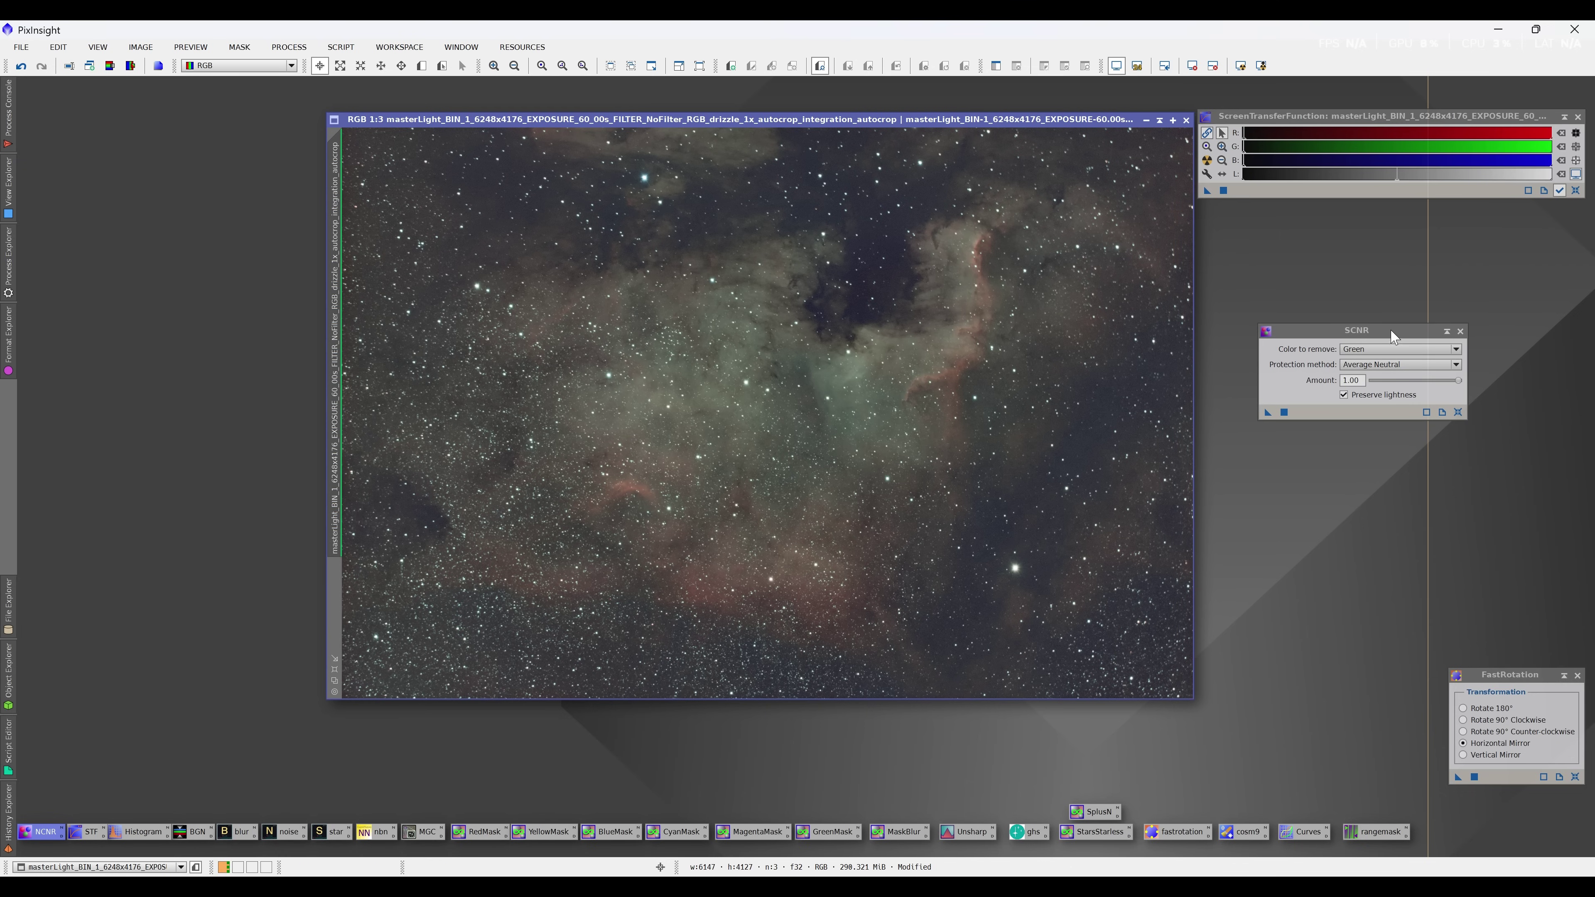
left_click_drag(1392, 337, 1508, 568)
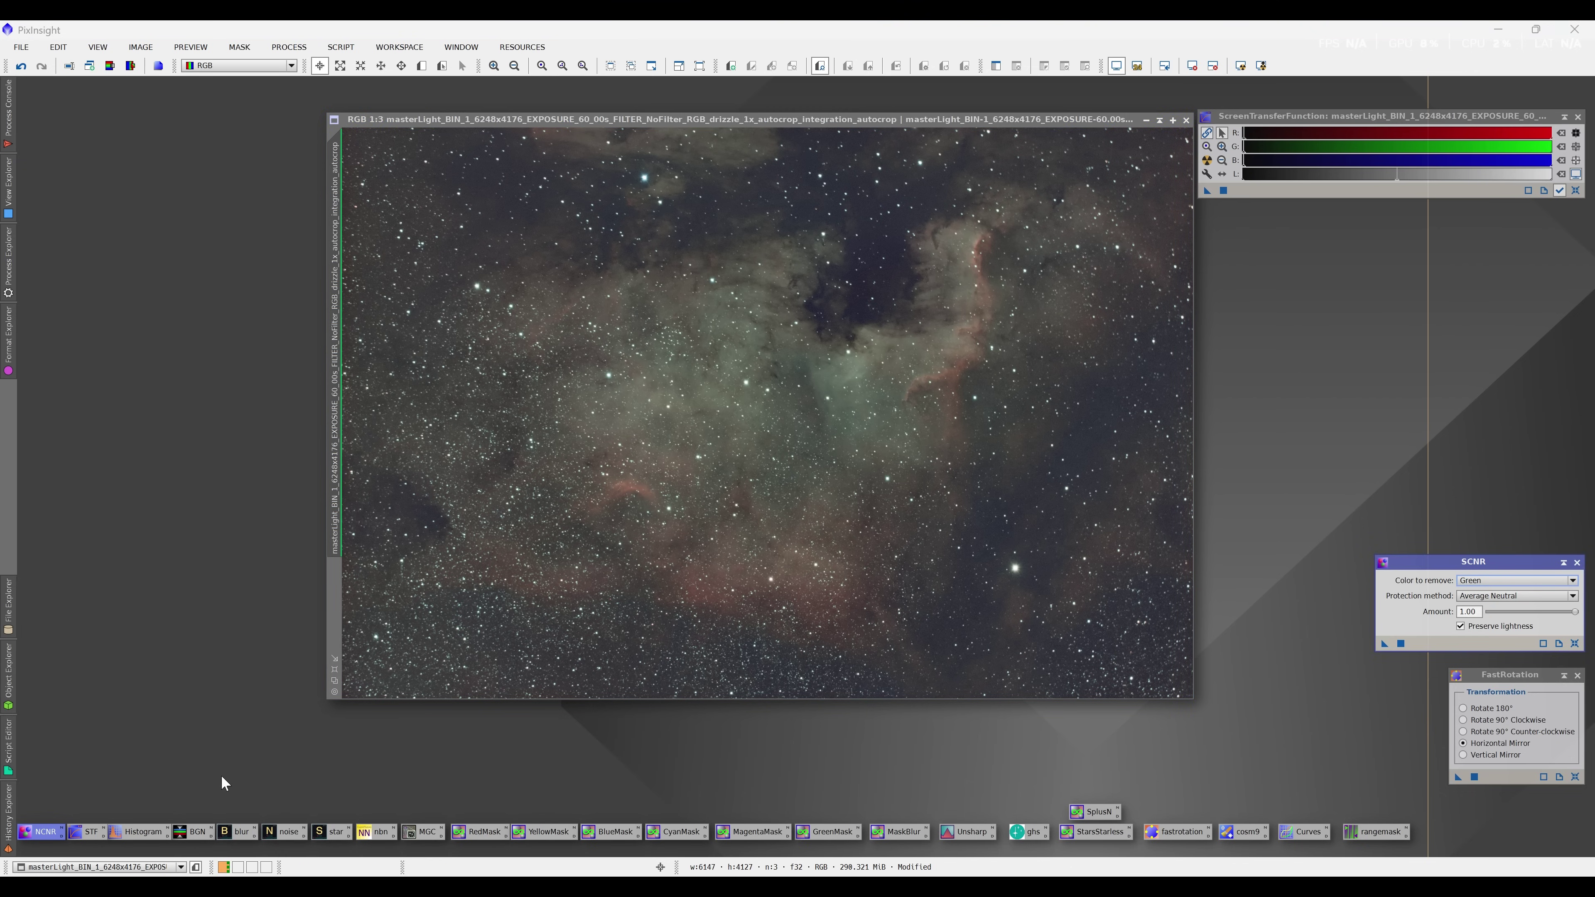
- Neutralize the background with BackgroundNeutralization and re-apply the STF auto-stretch
double_click(191, 835)
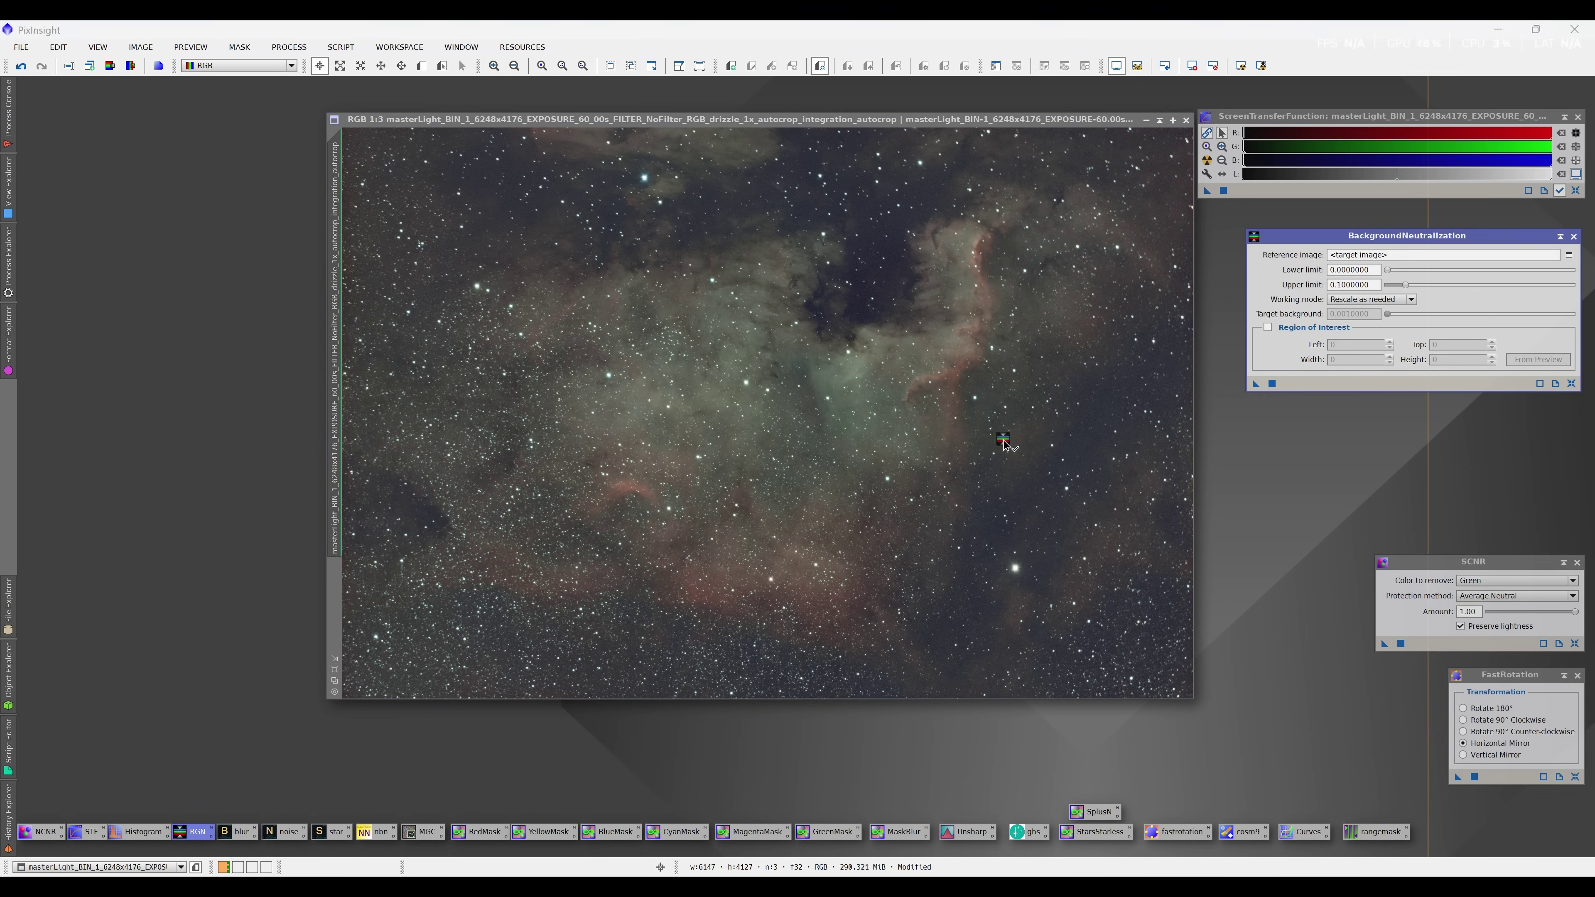
left_click(1271, 383)
left_click(1207, 162)
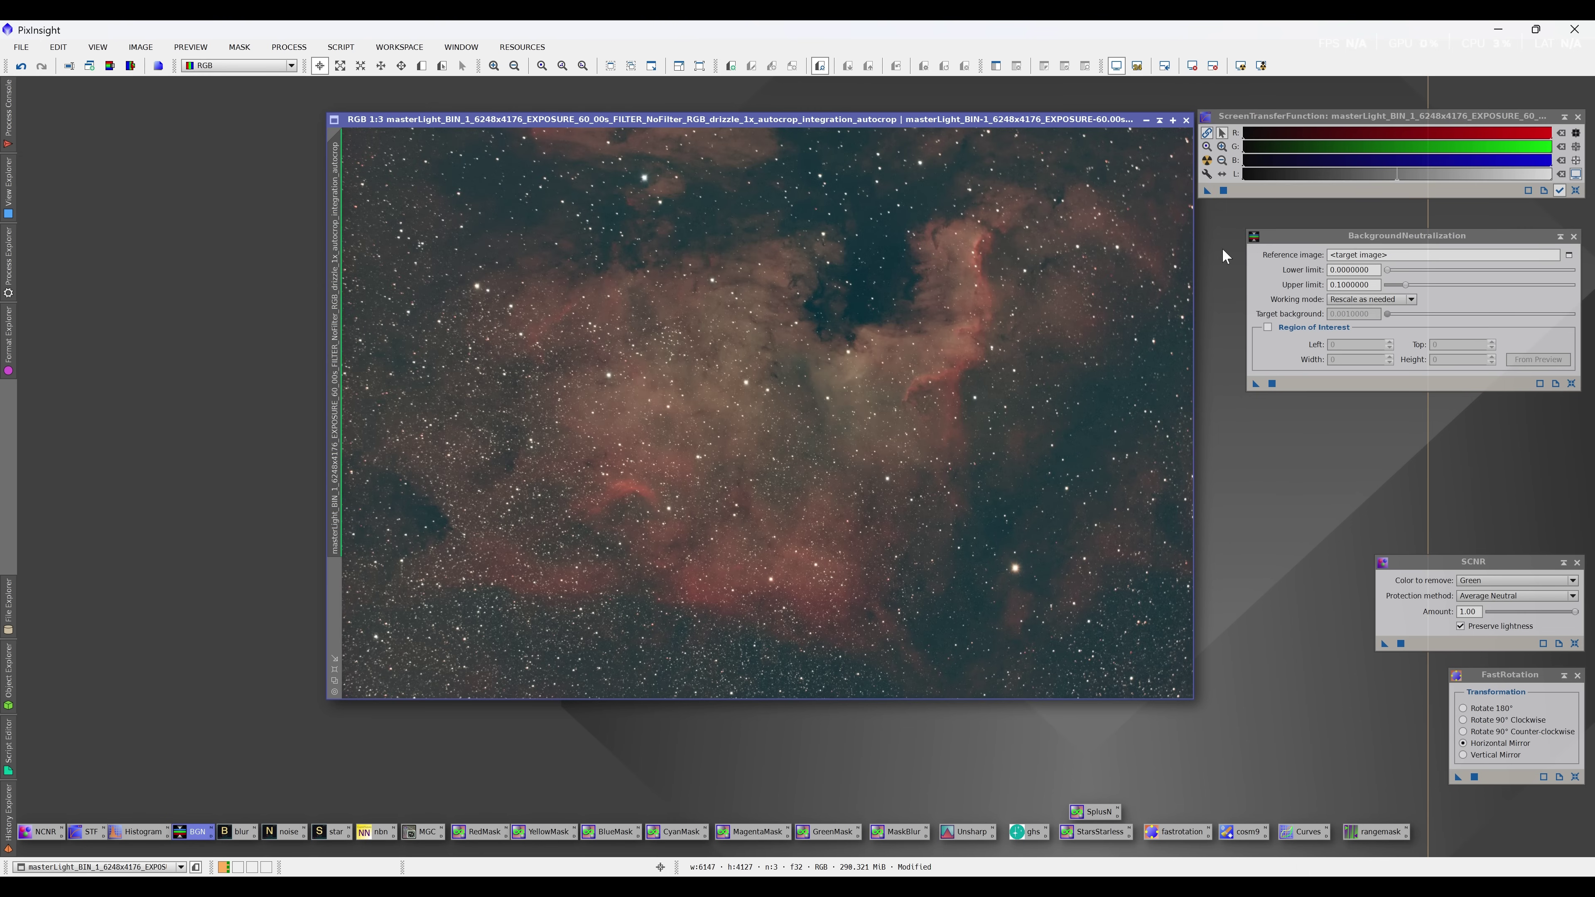
- Sharpen the nebula image with BlurXTerminator
double_click(238, 831)
left_click_drag(1111, 295, 152, 553)
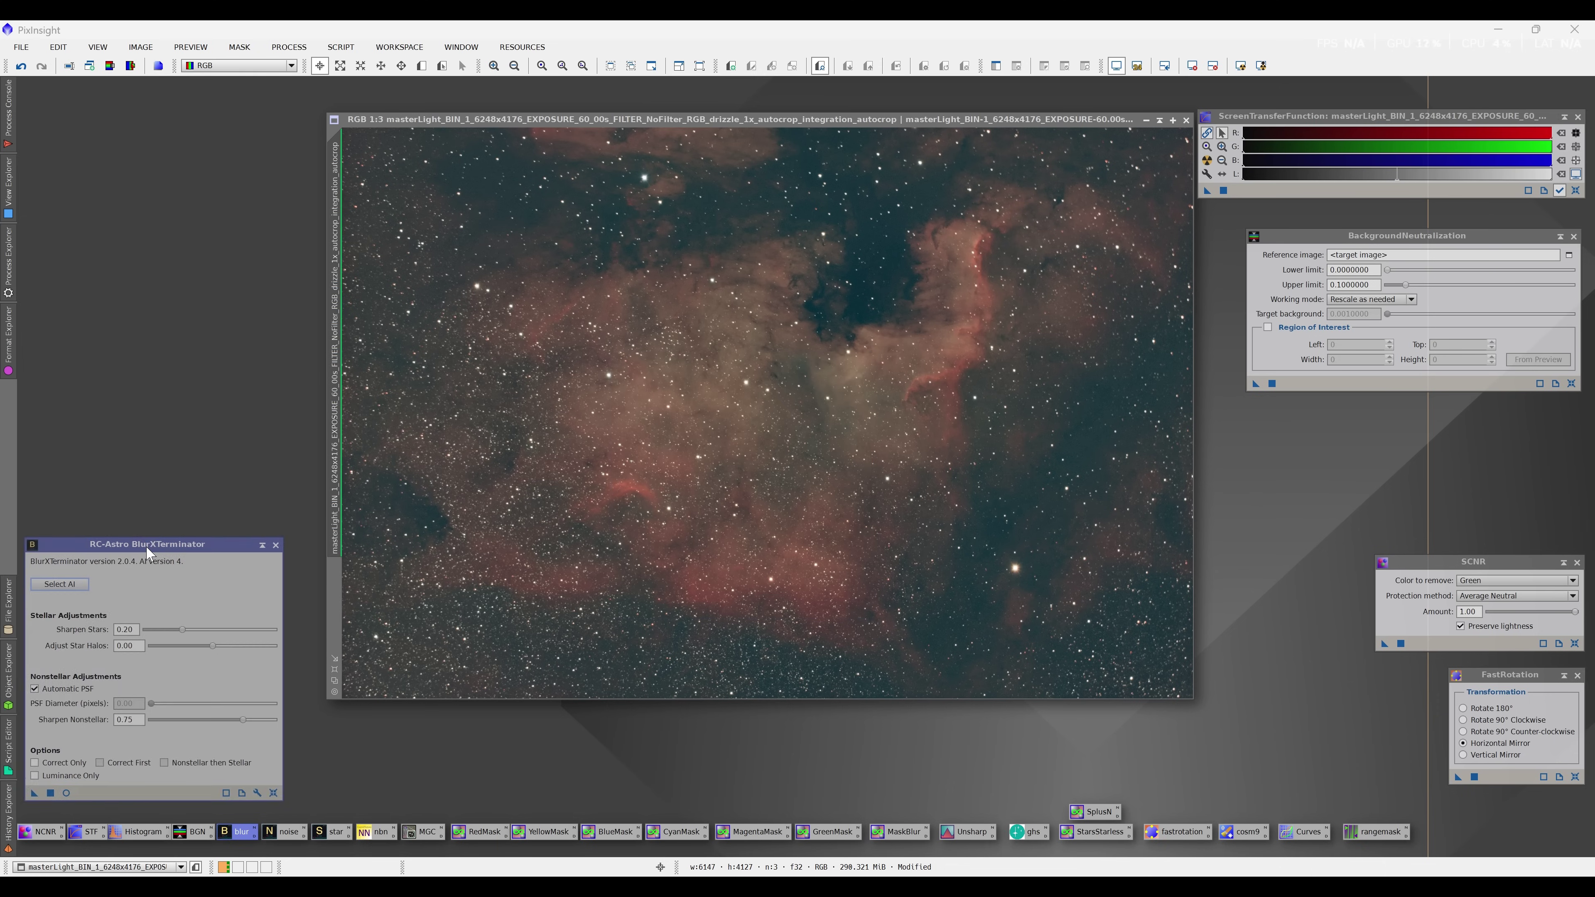
left_click_drag(35, 793, 485, 602)
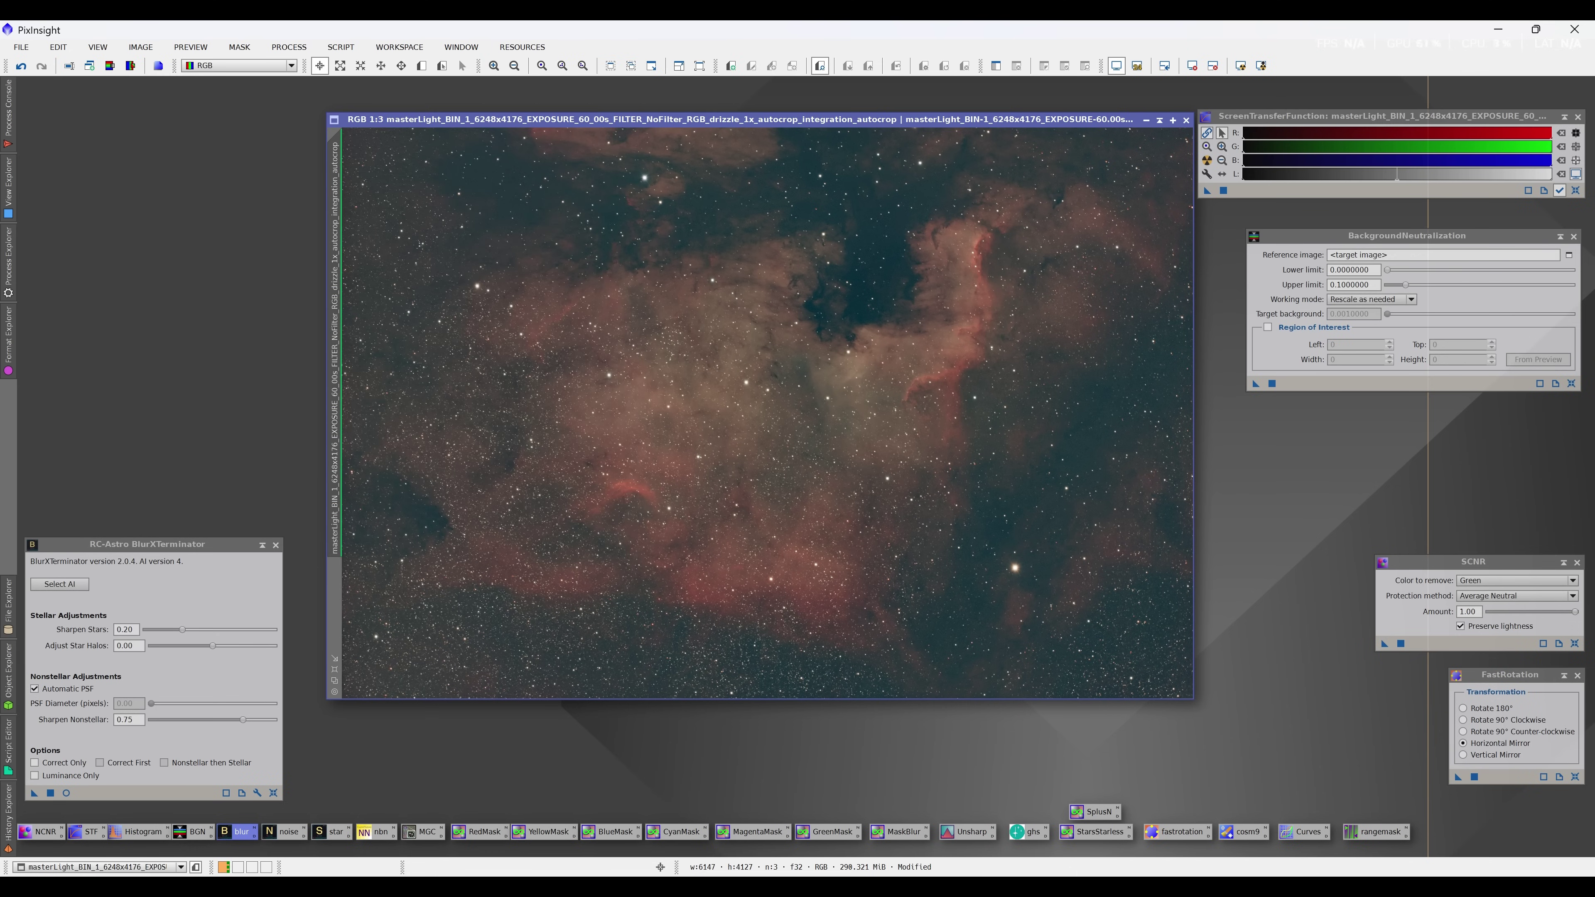
- Denoise the image with NoiseXTerminator at 0.85 denoise and 0.15 detail
double_click(276, 833)
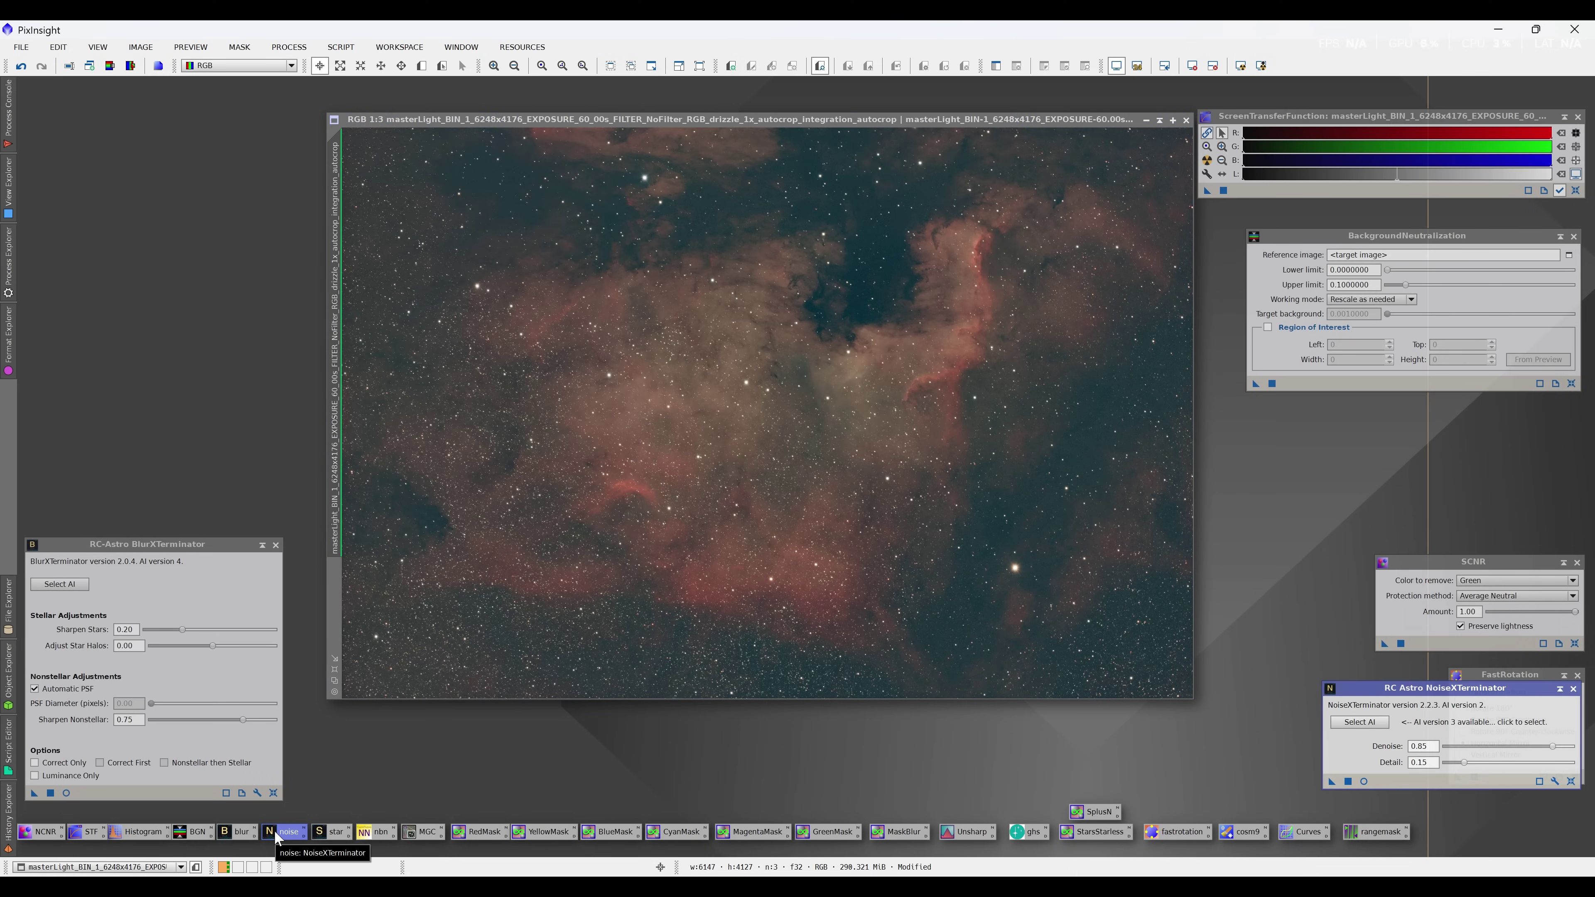
mouse_move(283, 840)
left_mouse_down()
mouse_move(383, 776)
mouse_move(293, 848)
left_mouse_up()
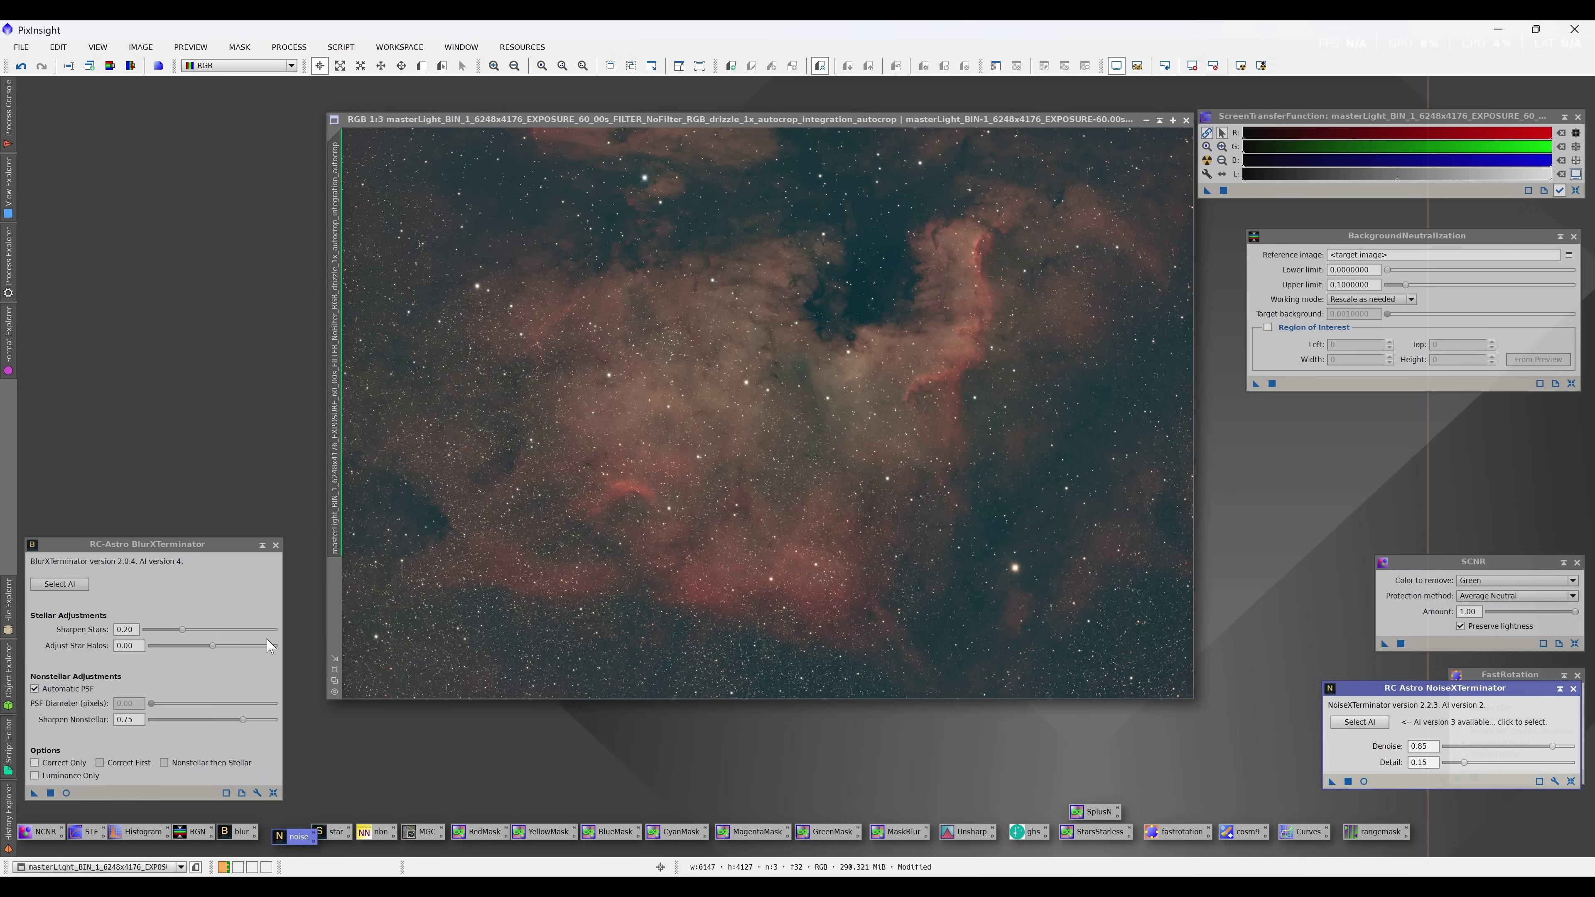
left_click_drag(1444, 688, 447, 710)
left_click_drag(337, 803, 595, 642)
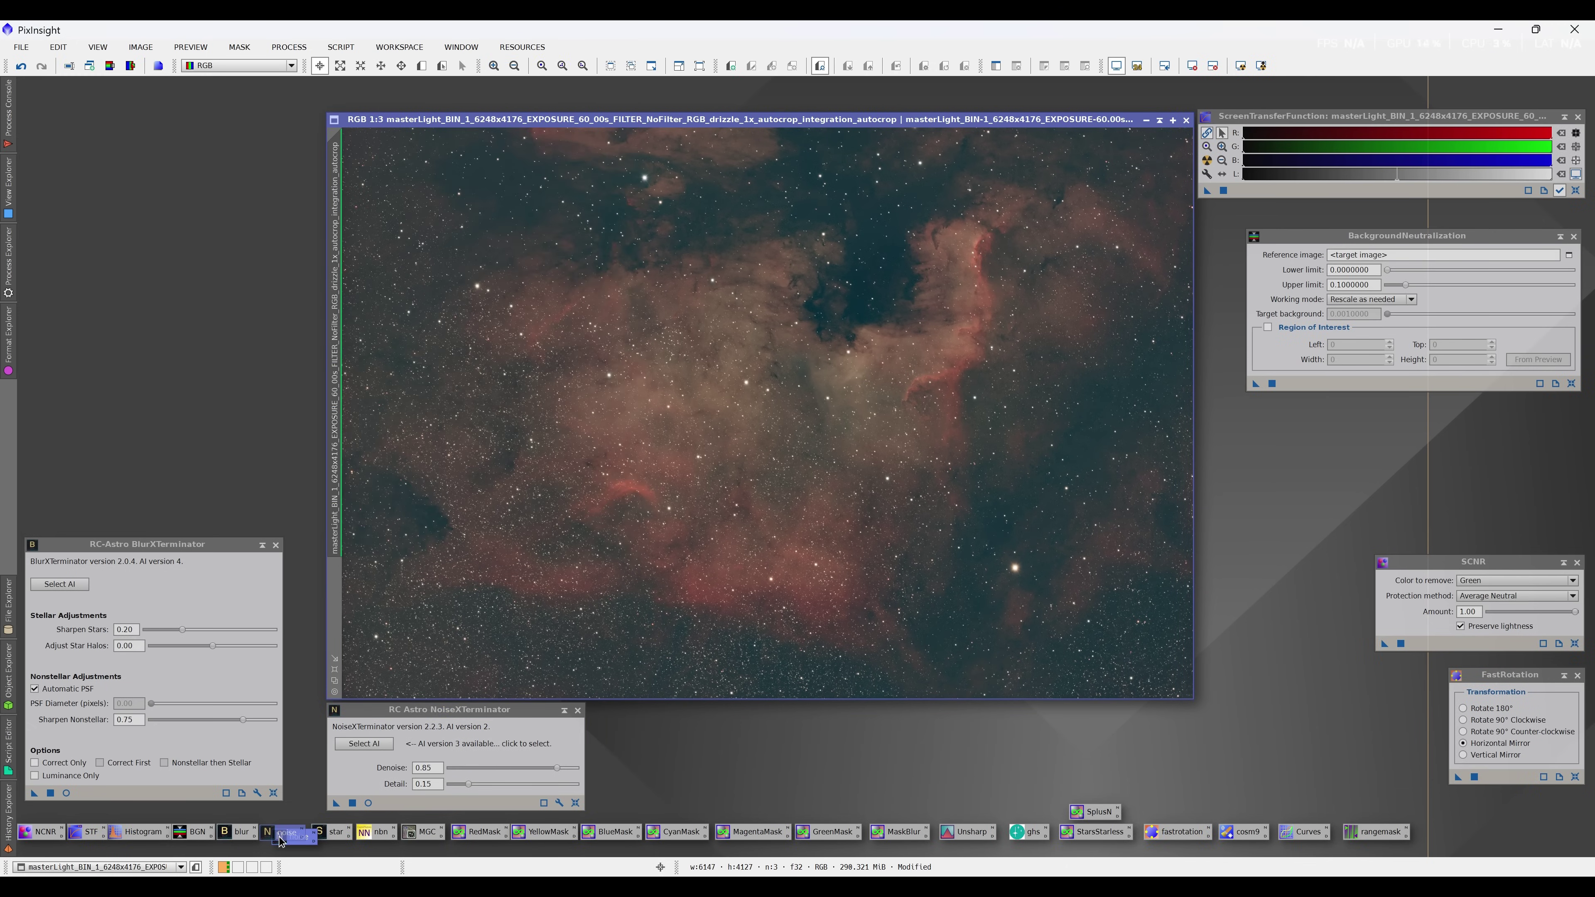
double_click(333, 831)
- Extract the stars into a separate star image with StarXTerminator
left_click_drag(757, 687, 757, 719)
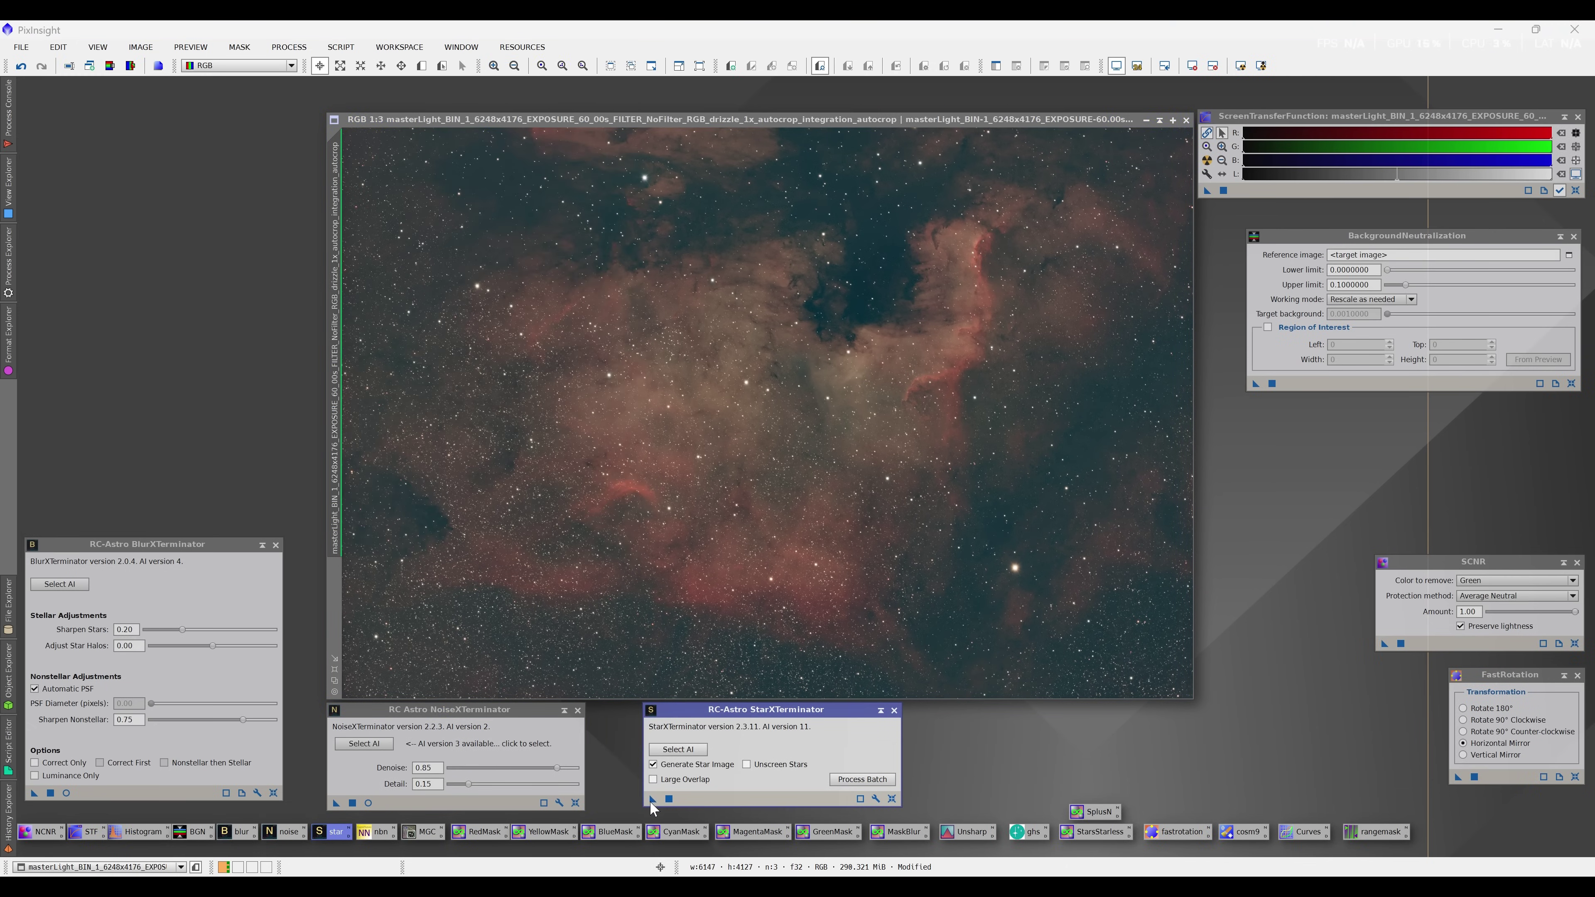
left_click_drag(653, 799, 623, 646)
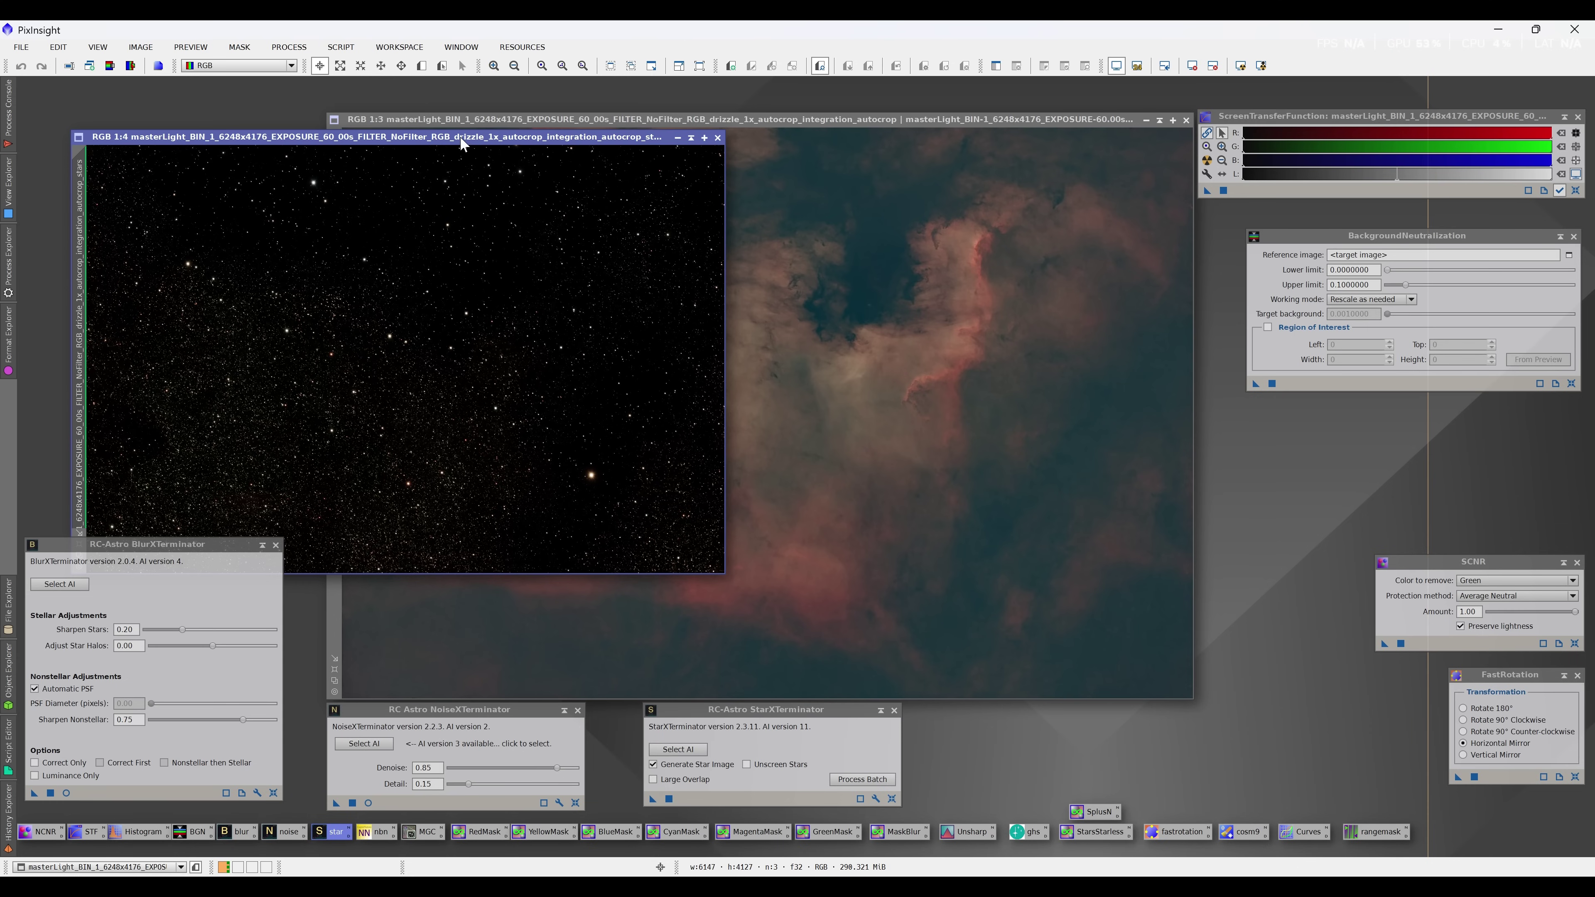
left_click_drag(377, 137, 703, 141)
- Rename the star image's identifier to 'stars'
double_click(405, 352)
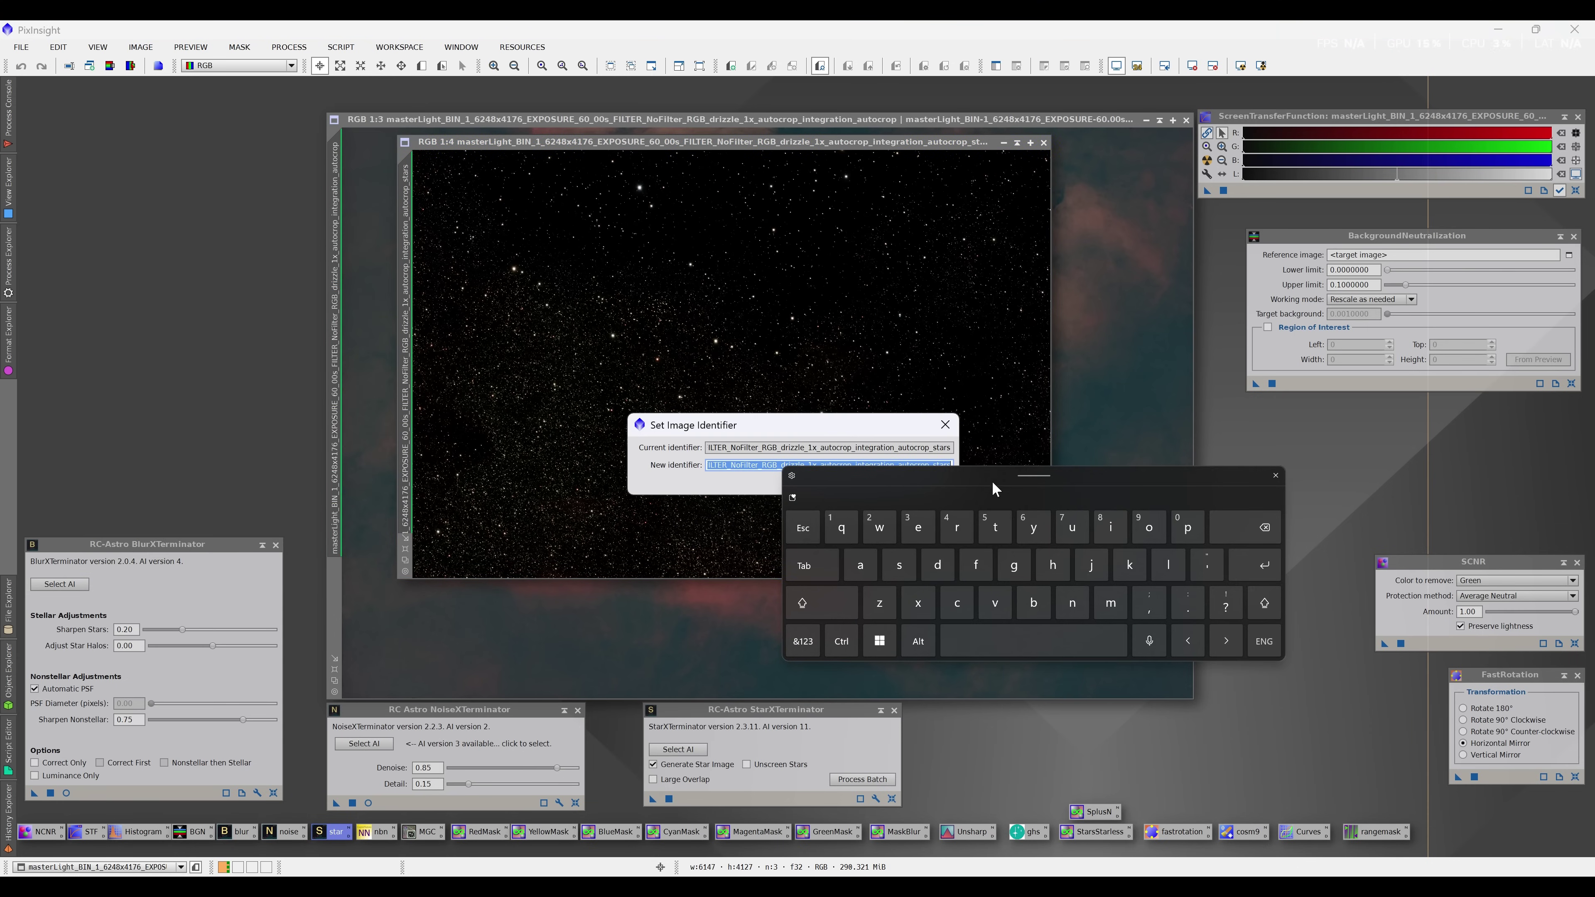
left_click_drag(999, 479, 1049, 554)
type("stars")
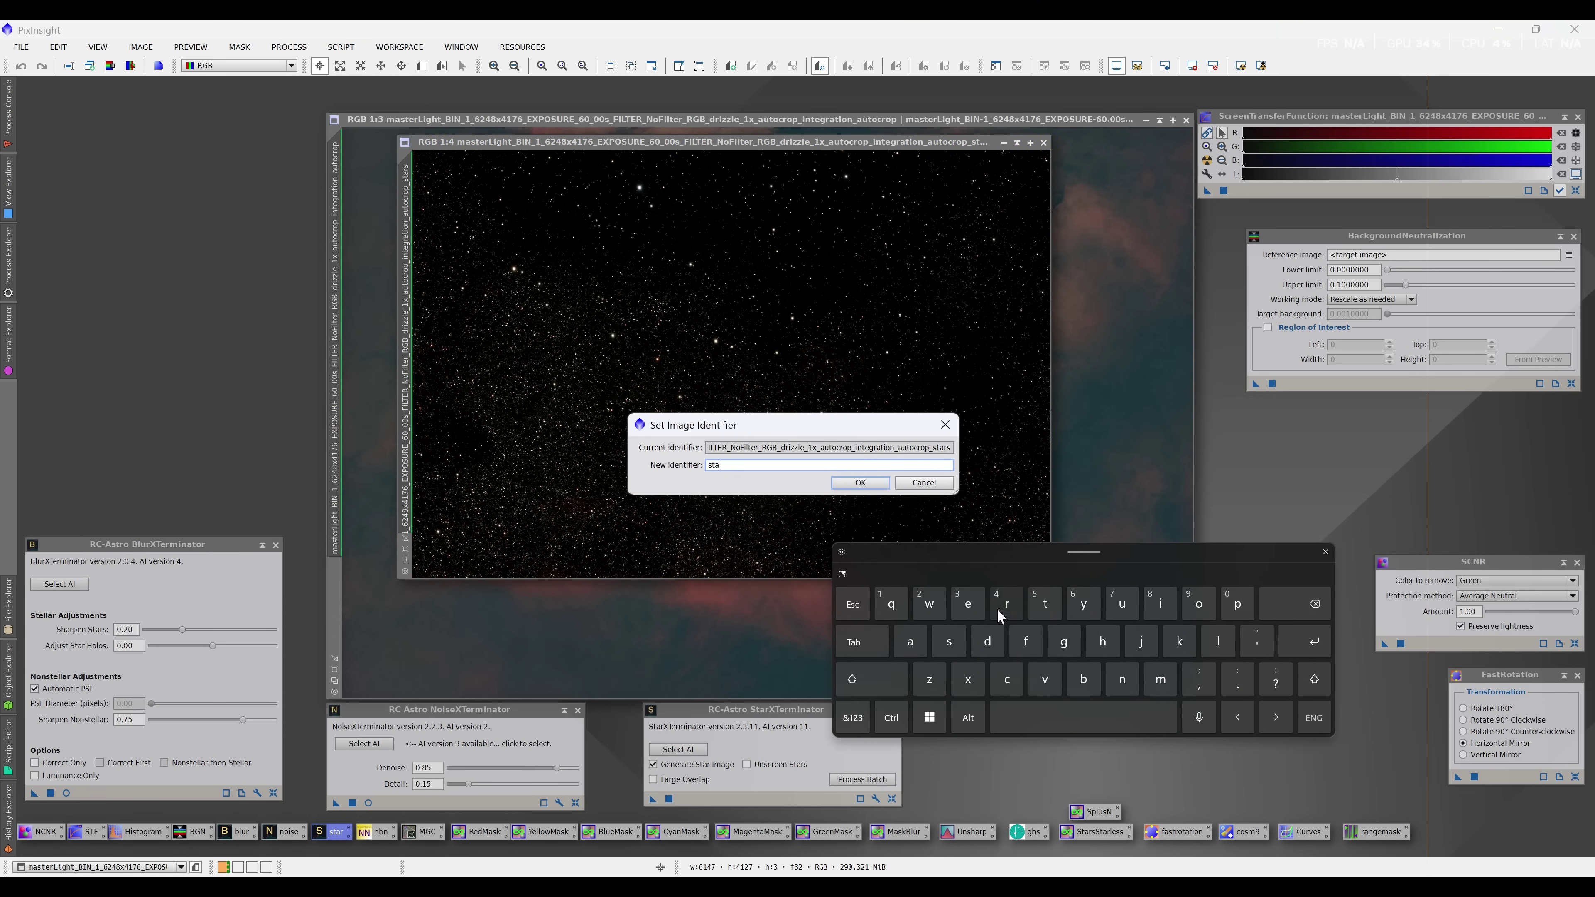
left_click(861, 482)
left_click(1325, 552)
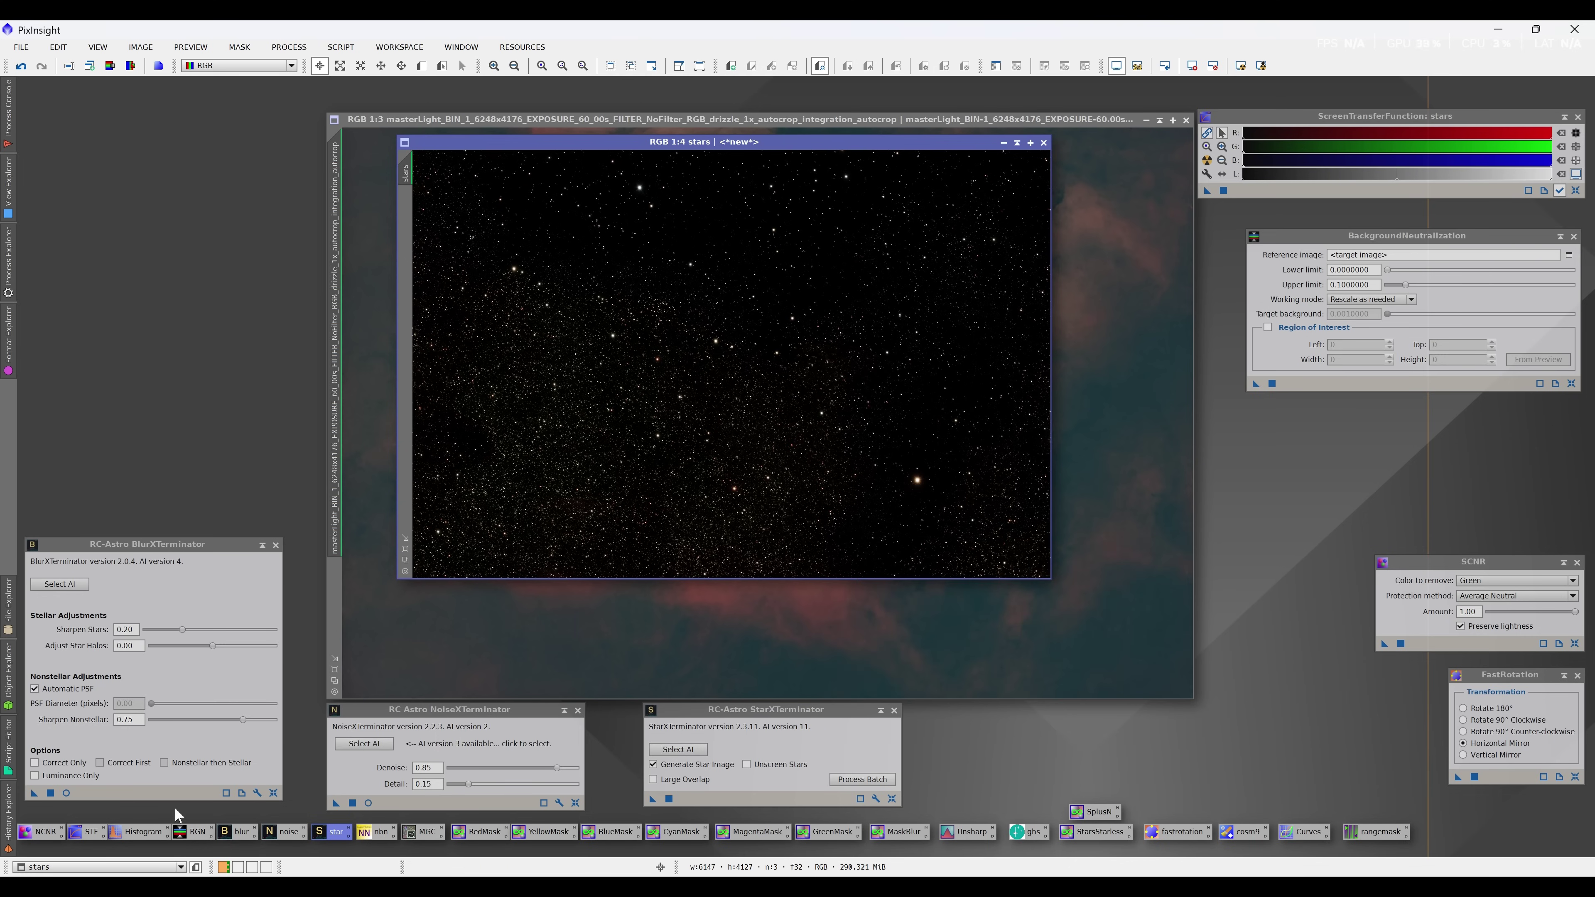
- Target the stars image in HistogramTransformation, disabling its screen stretch and enlarging it
double_click(140, 831)
left_click(1257, 535)
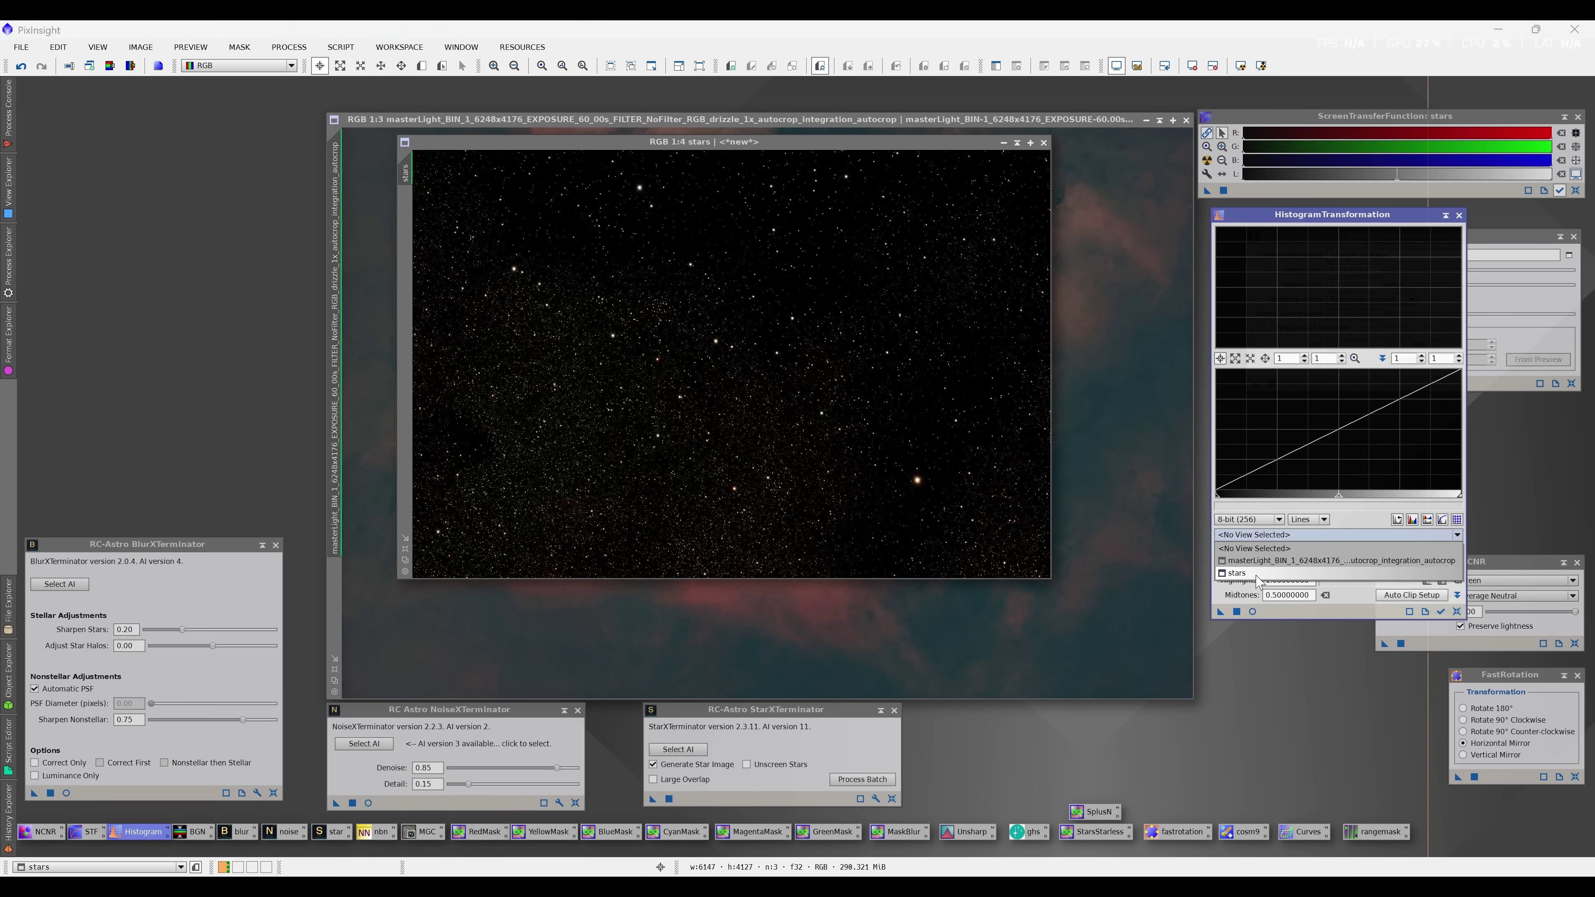
left_click(1258, 572)
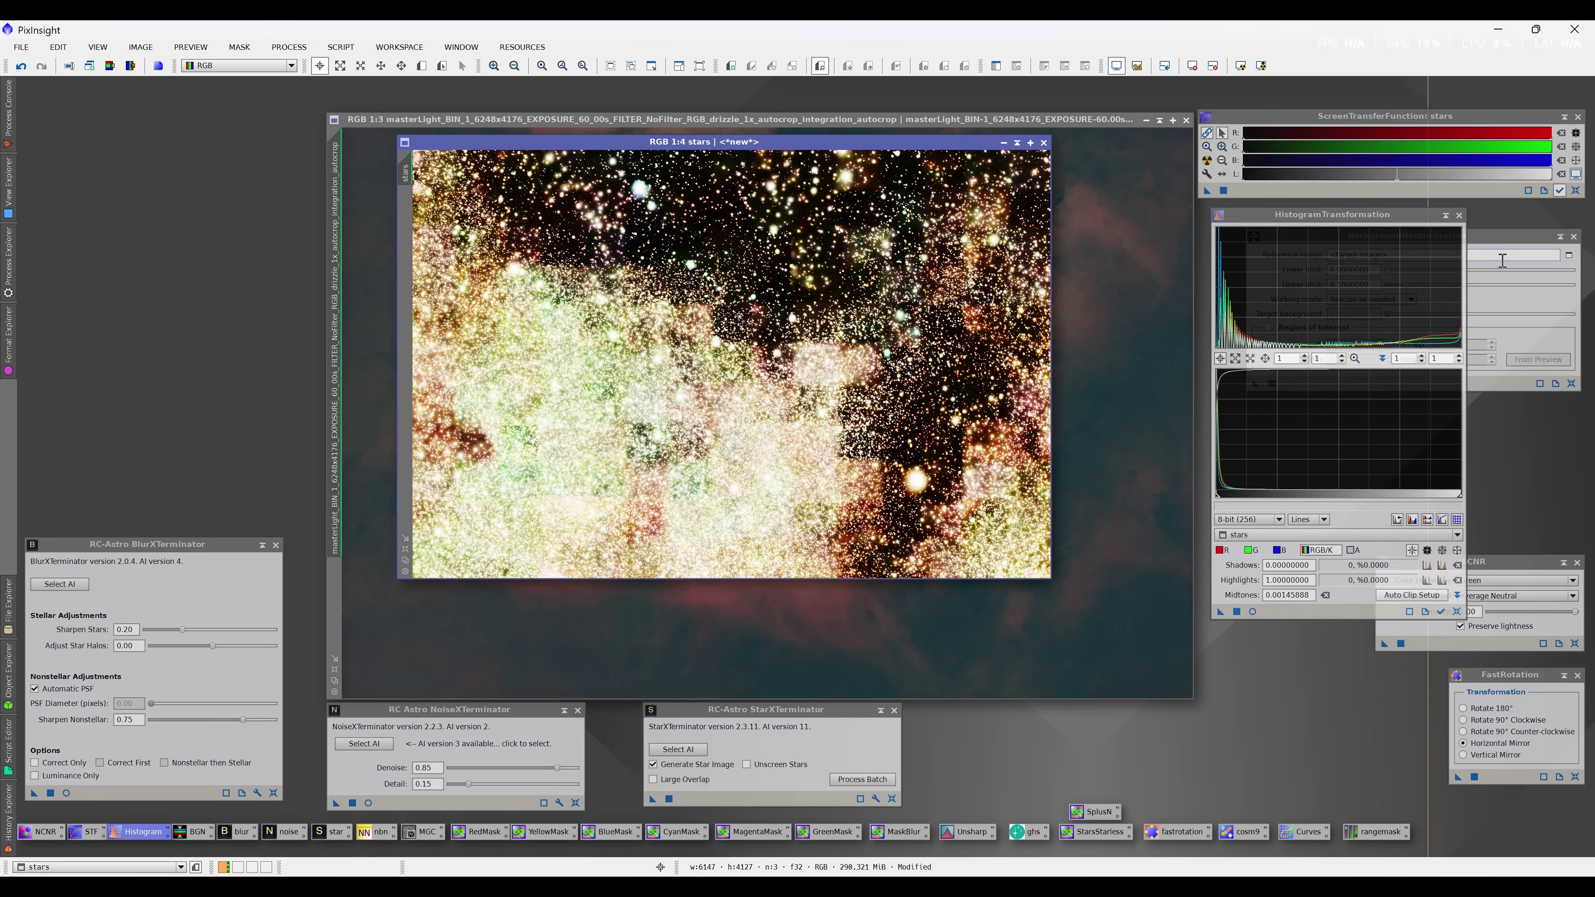
left_click(1577, 176)
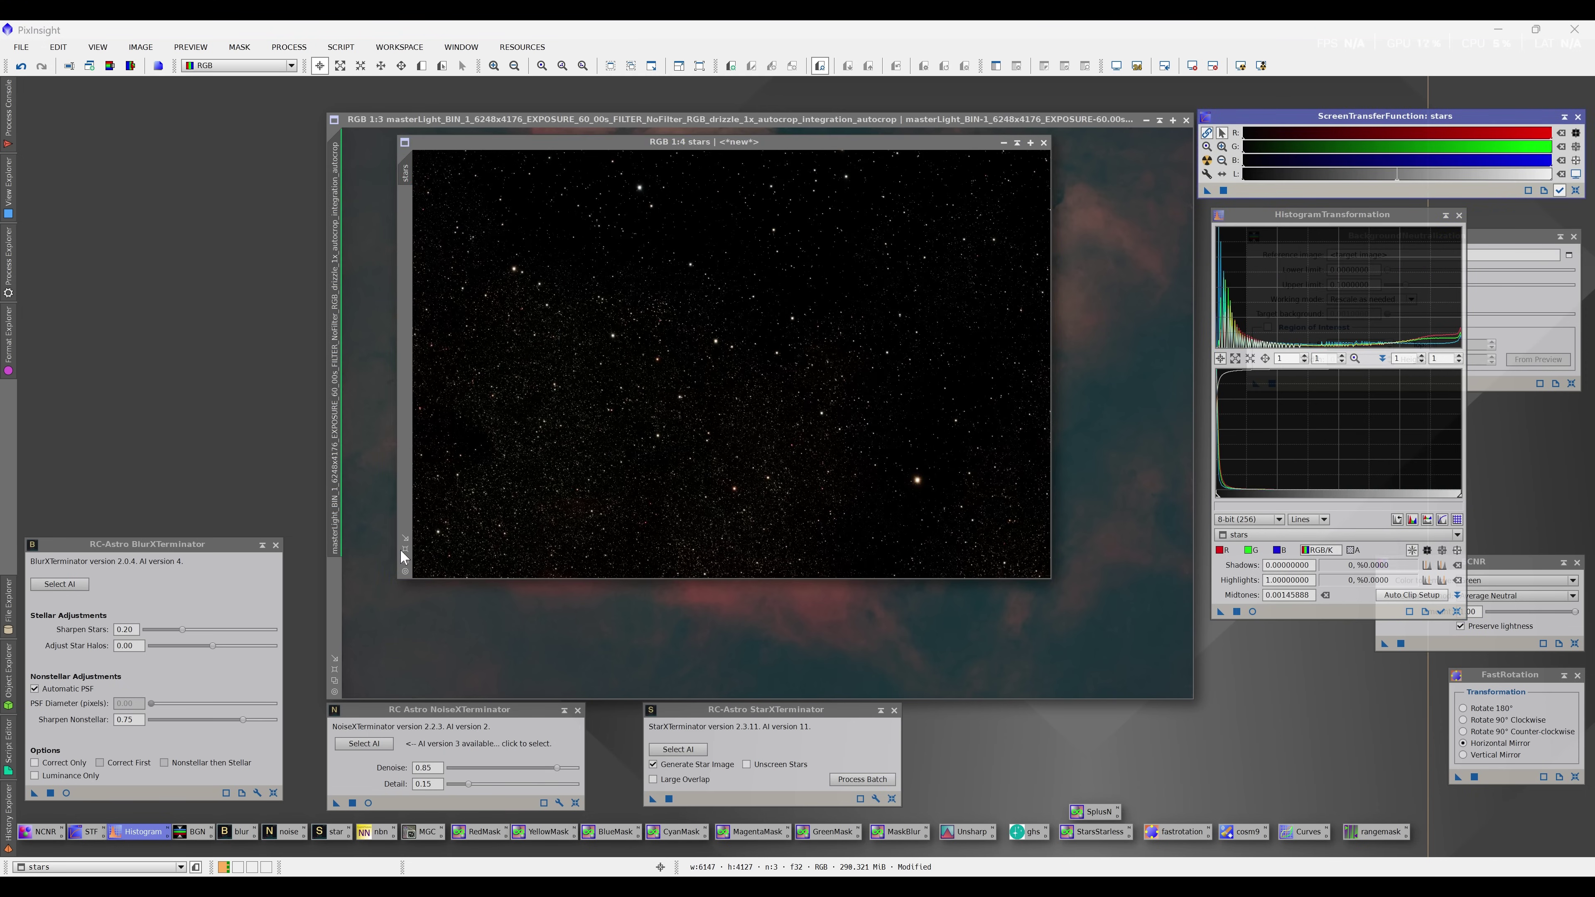
left_click_drag(402, 552, 861, 153)
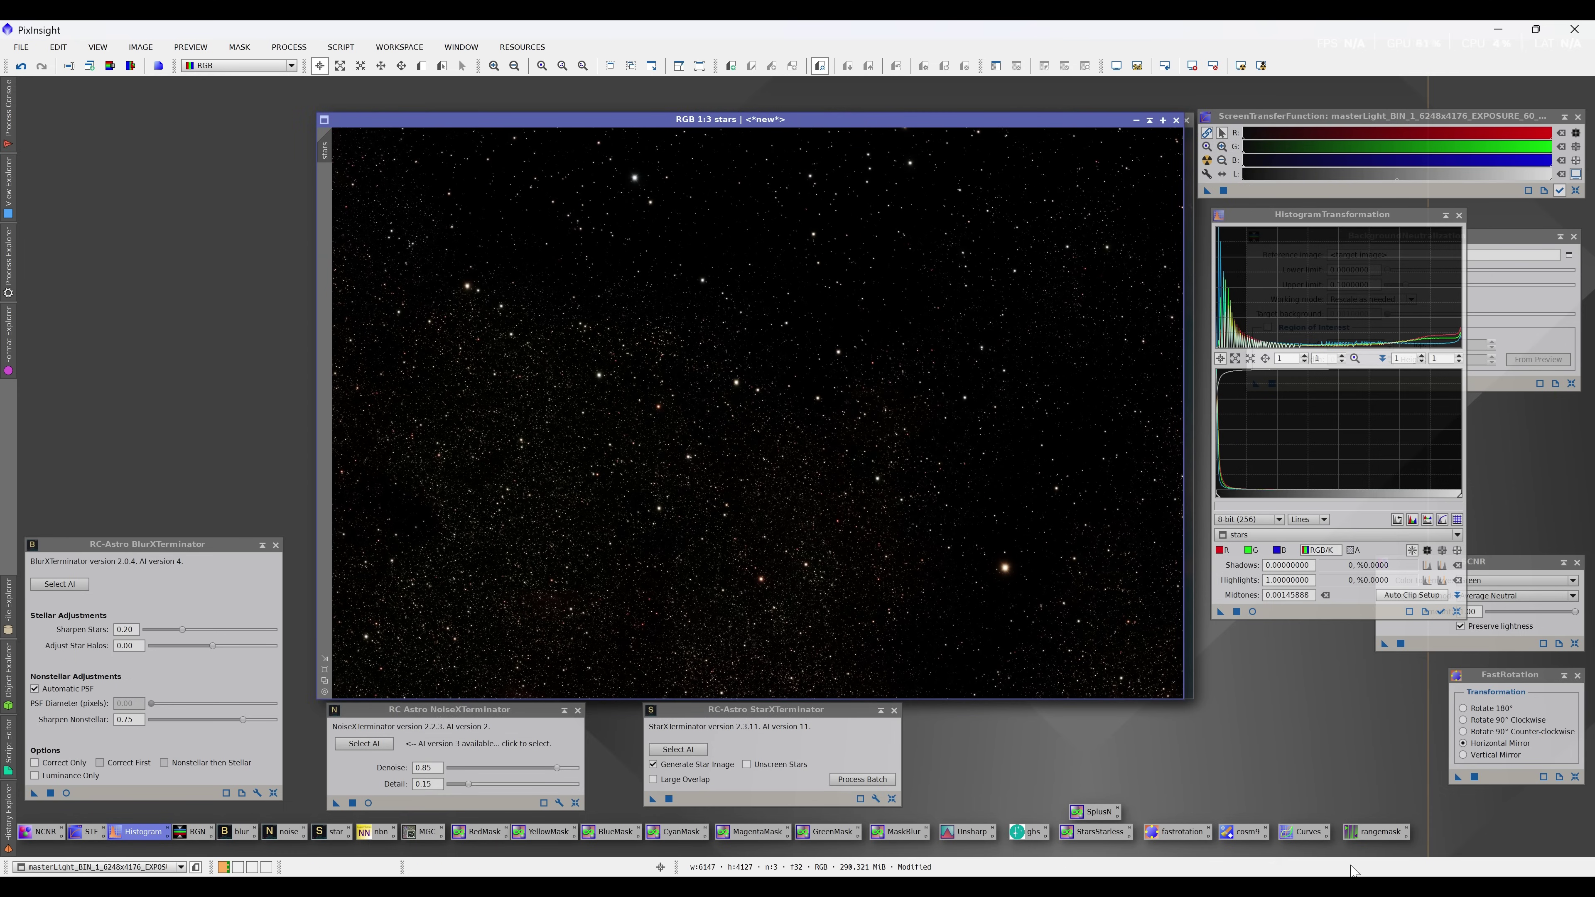
- Darken the stars with a downward CurvesTransformation curve, then minimize the stars window
double_click(1299, 832)
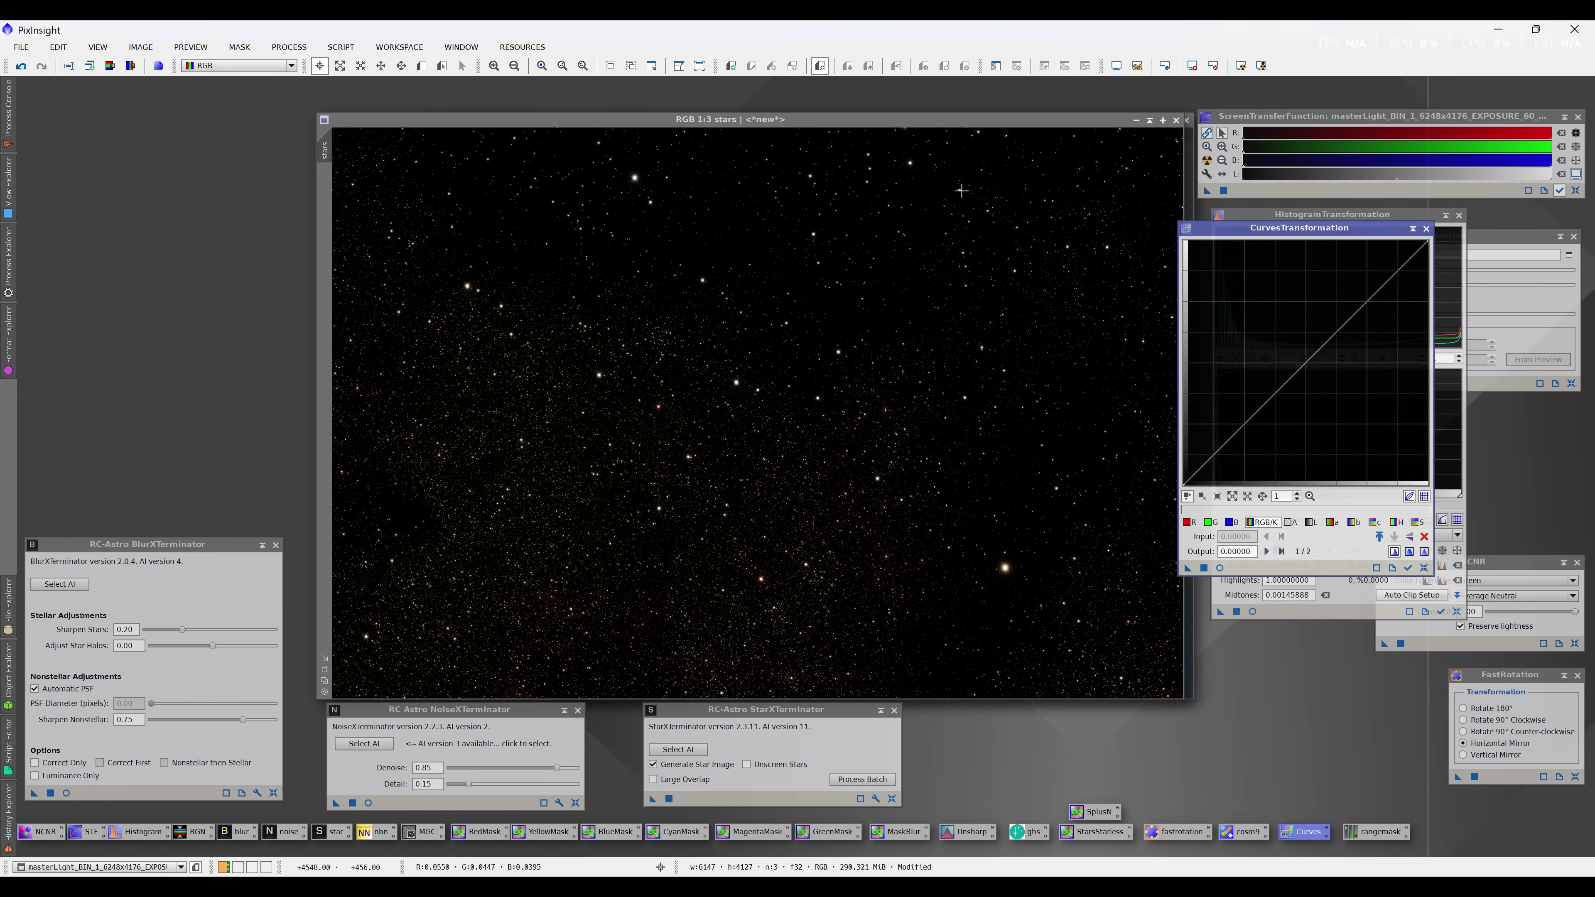
left_click(1219, 567)
left_click_drag(1331, 337, 1336, 395)
left_click(906, 84)
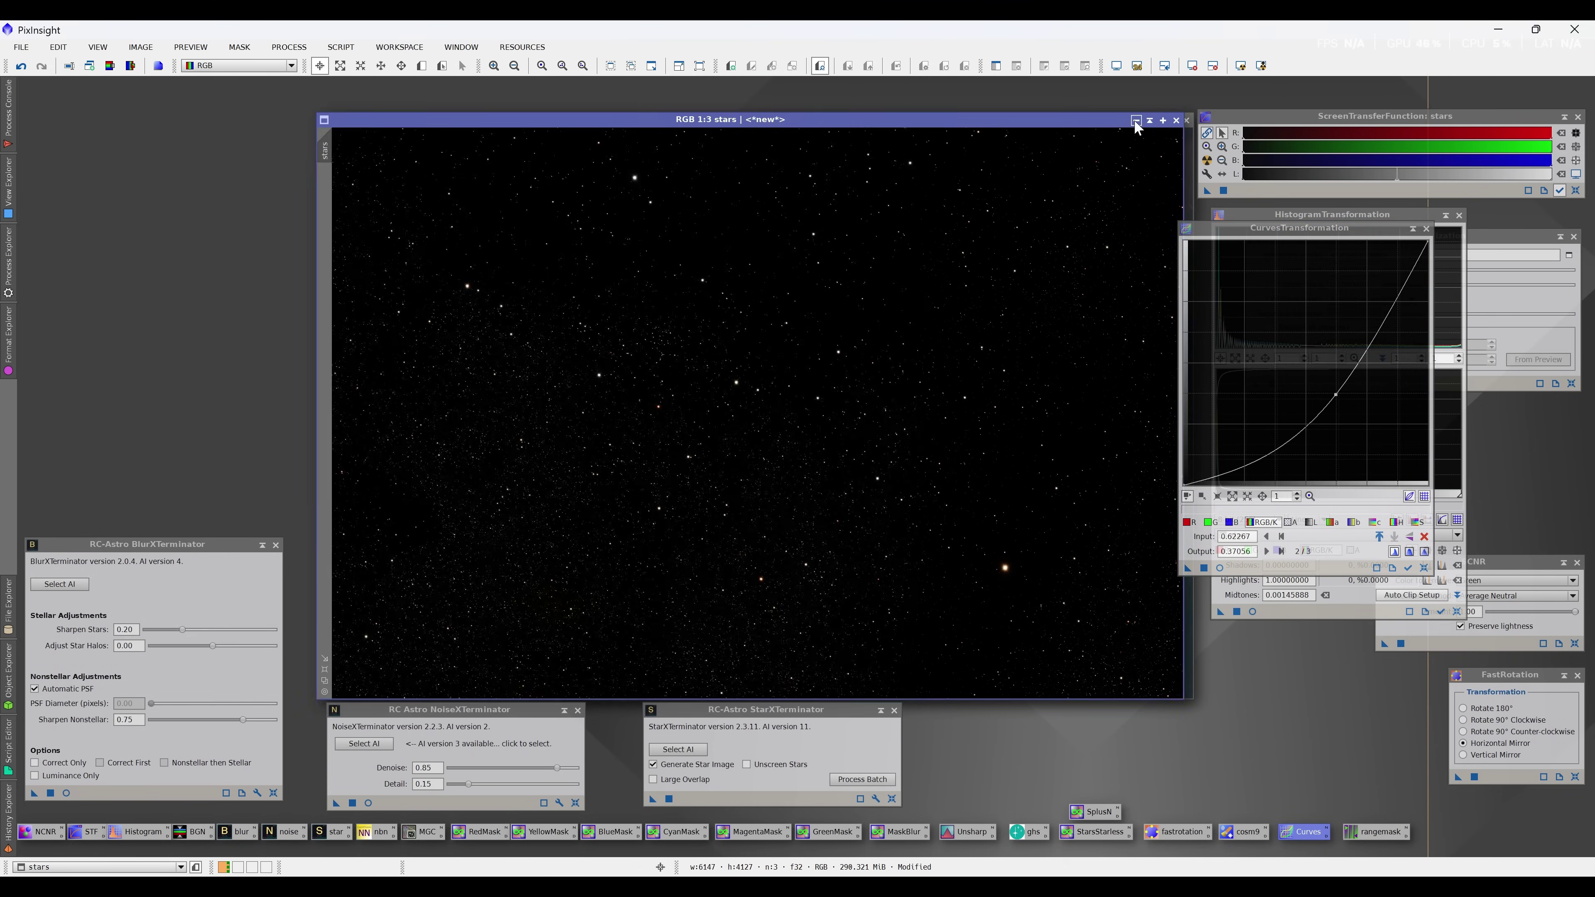
left_click(1136, 121)
left_click_drag(812, 118, 773, 99)
- Rename the nebula image to 'starless'
right_click(790, 239)
left_click(816, 264)
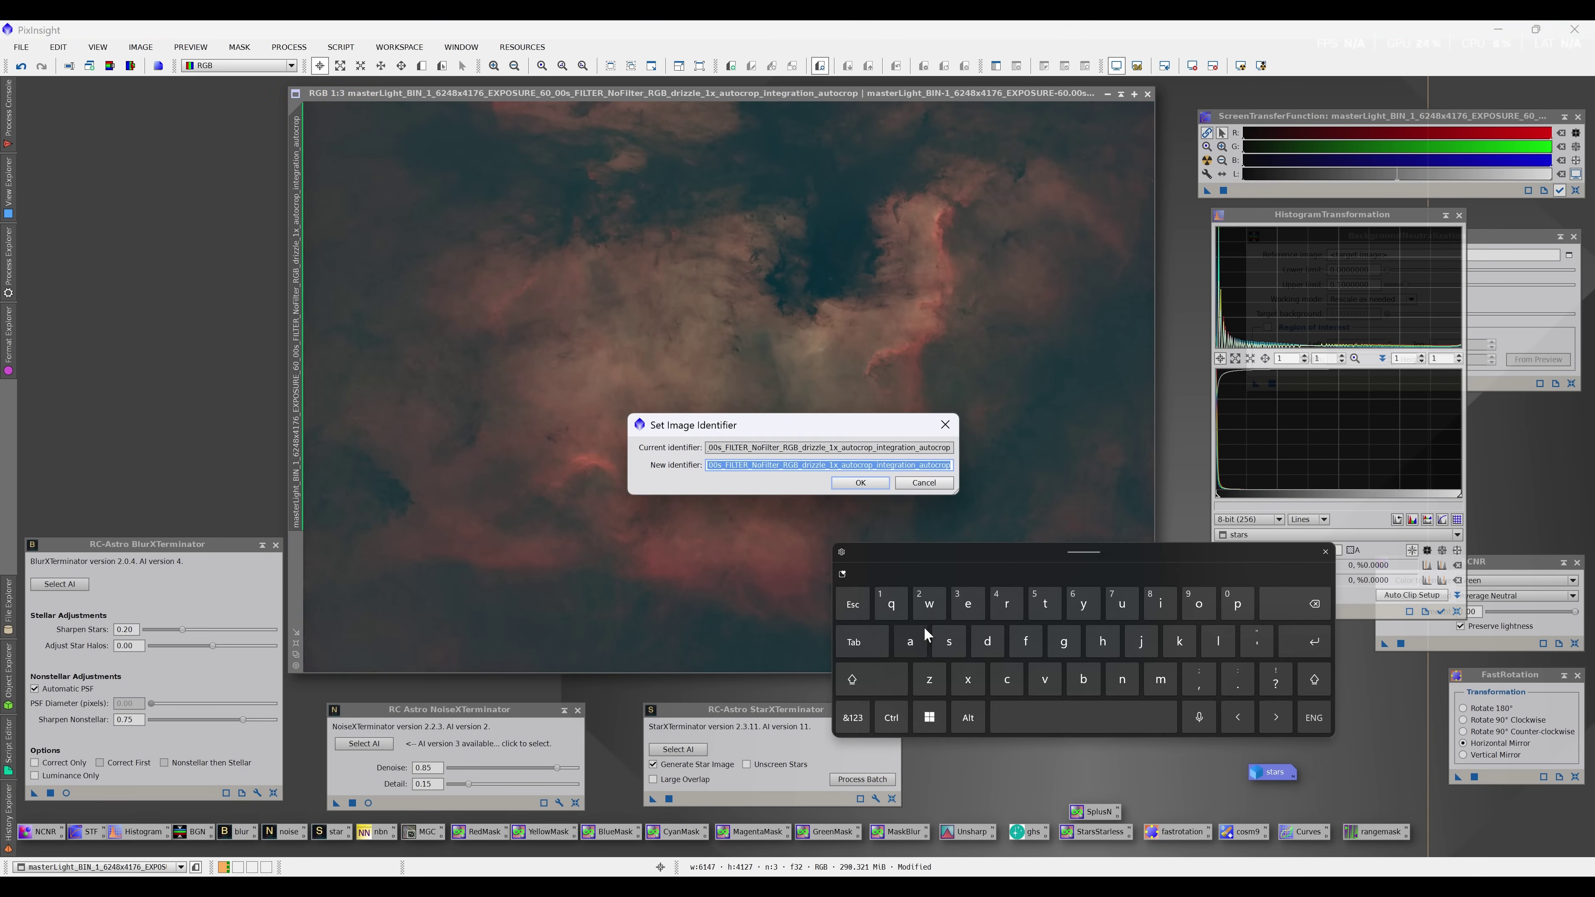
type("starl")
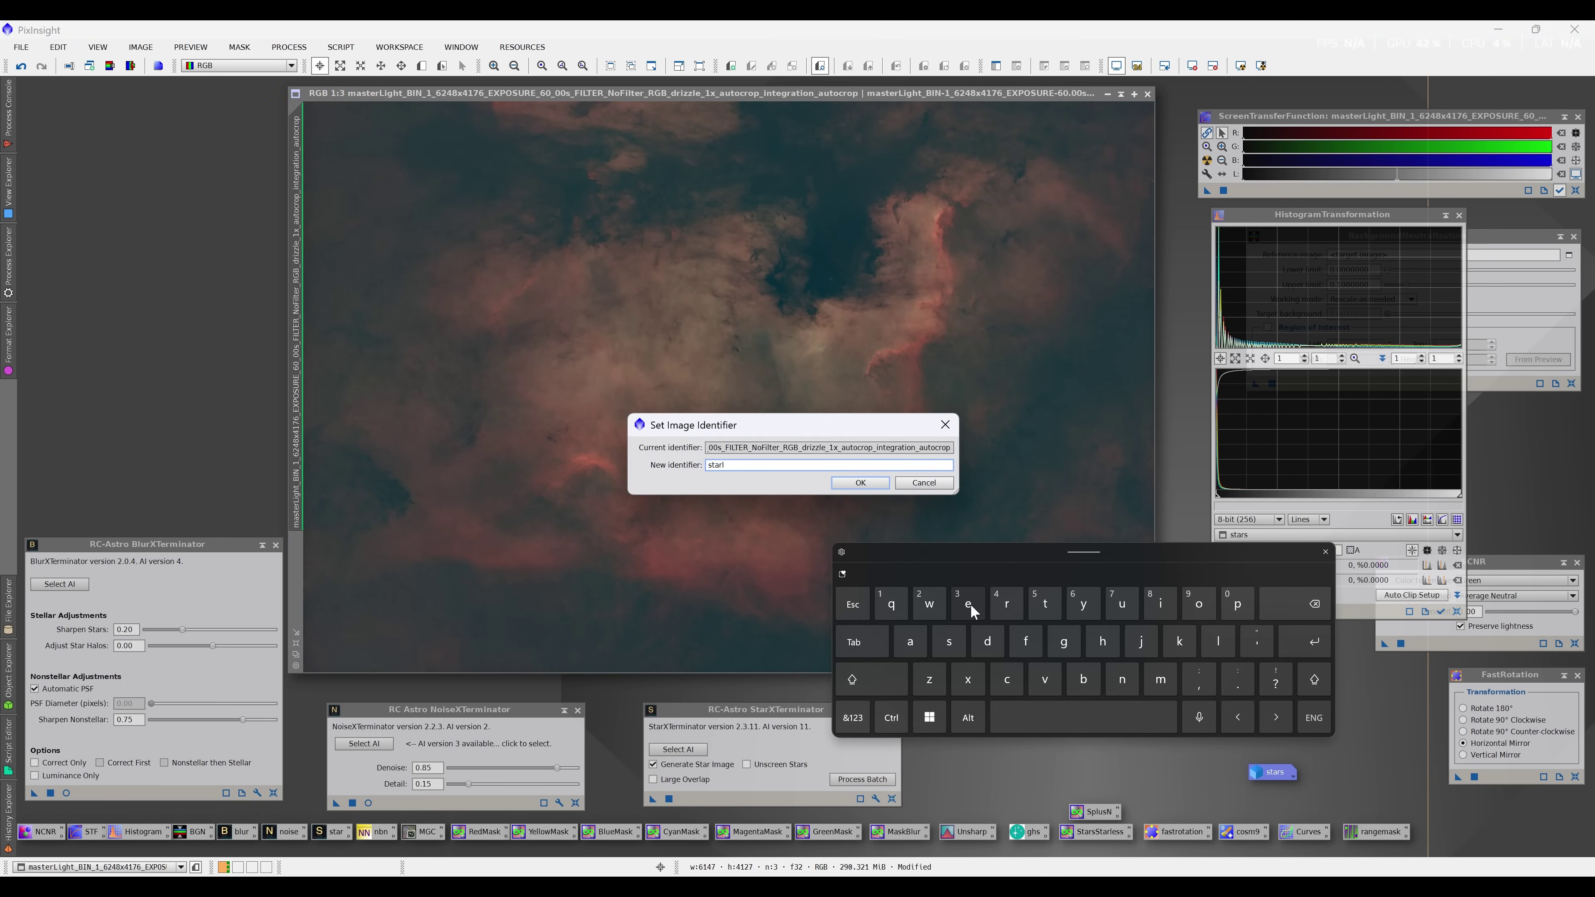
type("ess")
left_click(860, 482)
- Permanently stretch the starless image with HistogramTransformation and reset its screen stretch
double_click(1100, 832)
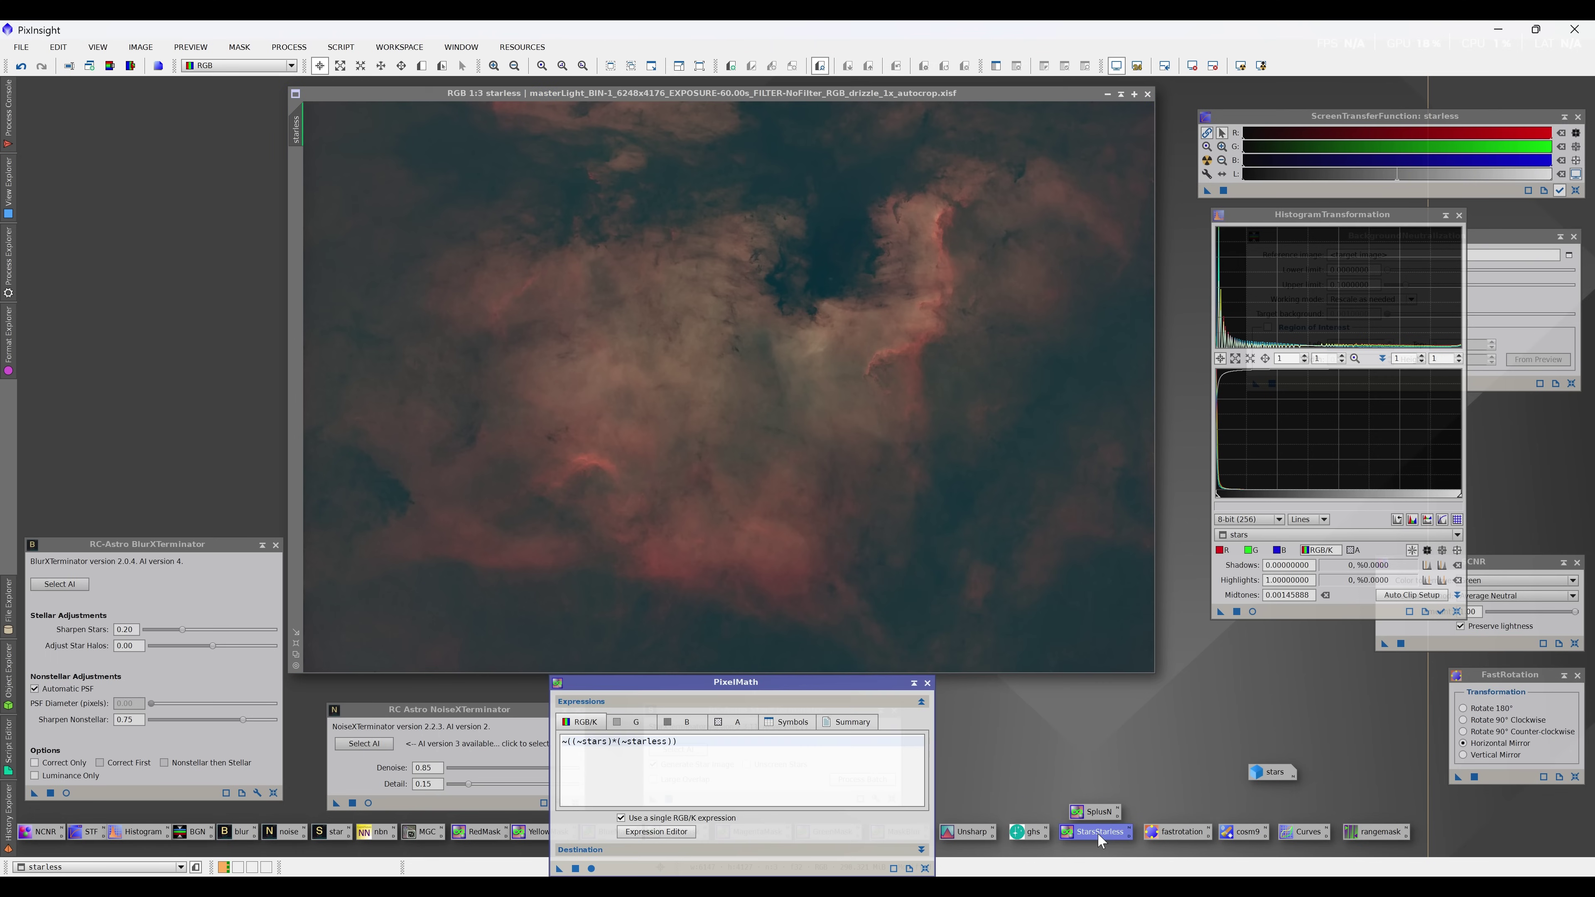
left_click(927, 683)
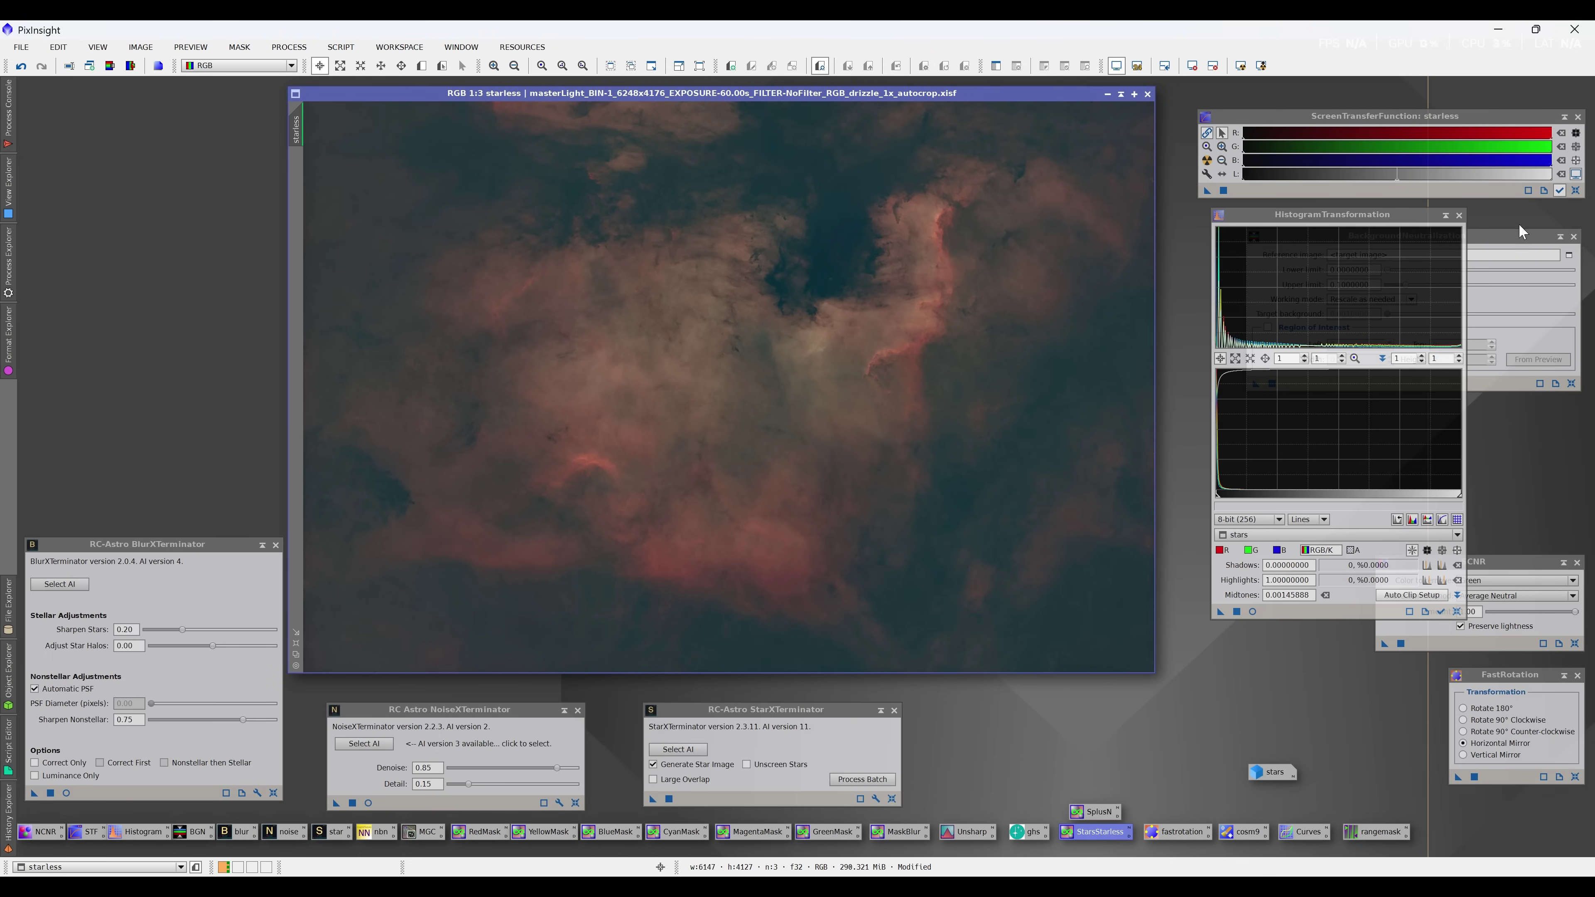
left_click(1287, 215)
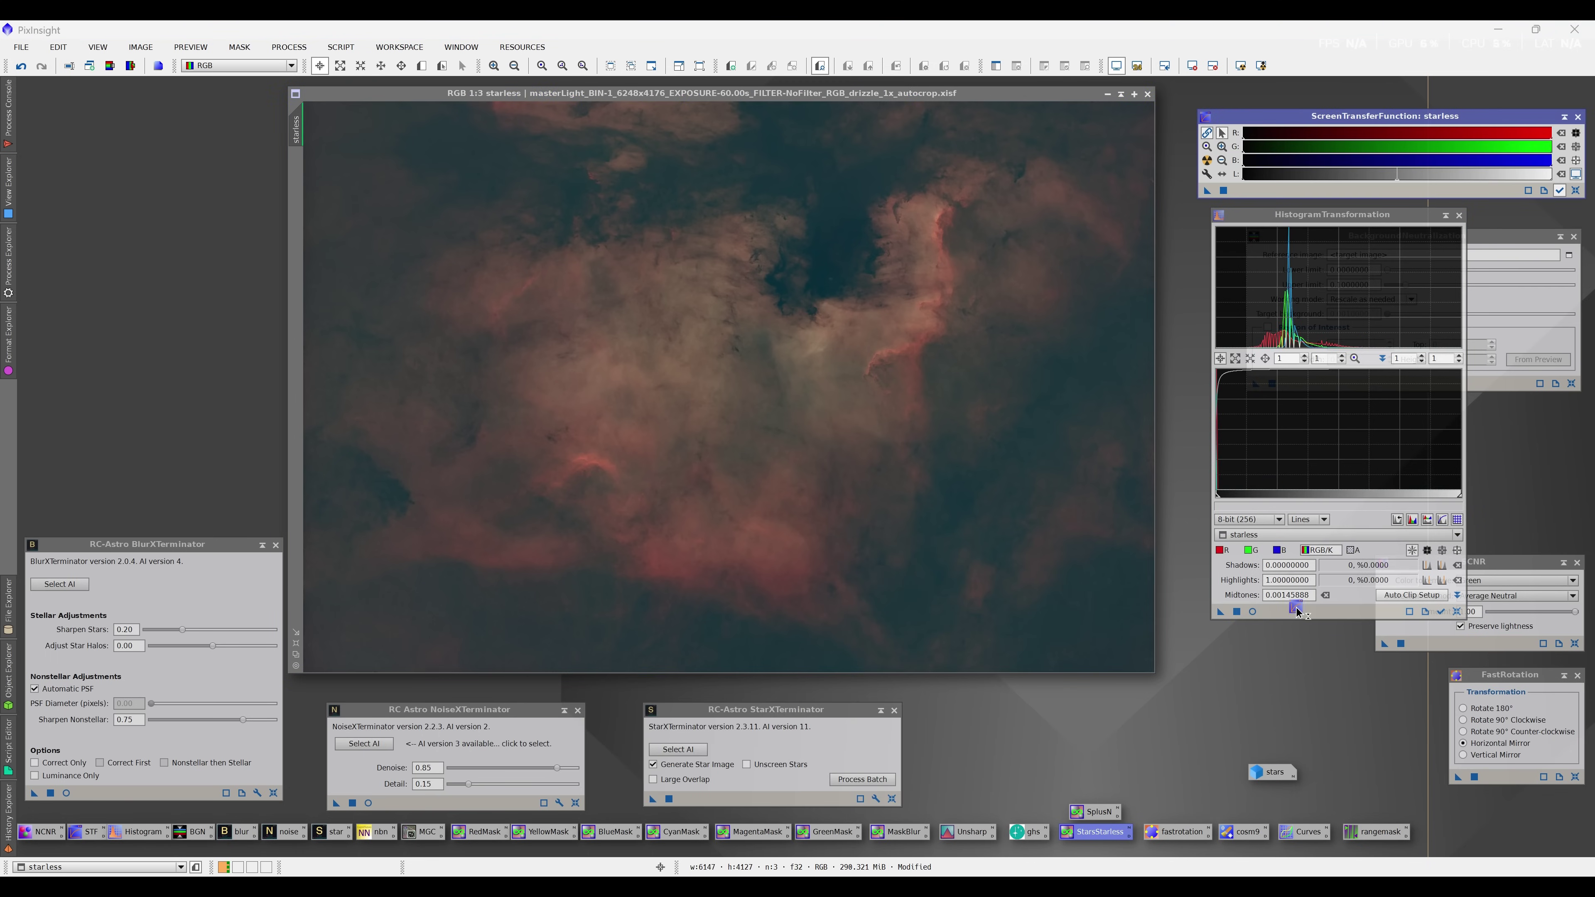
left_click_drag(1220, 611, 1007, 559)
left_click(1576, 175)
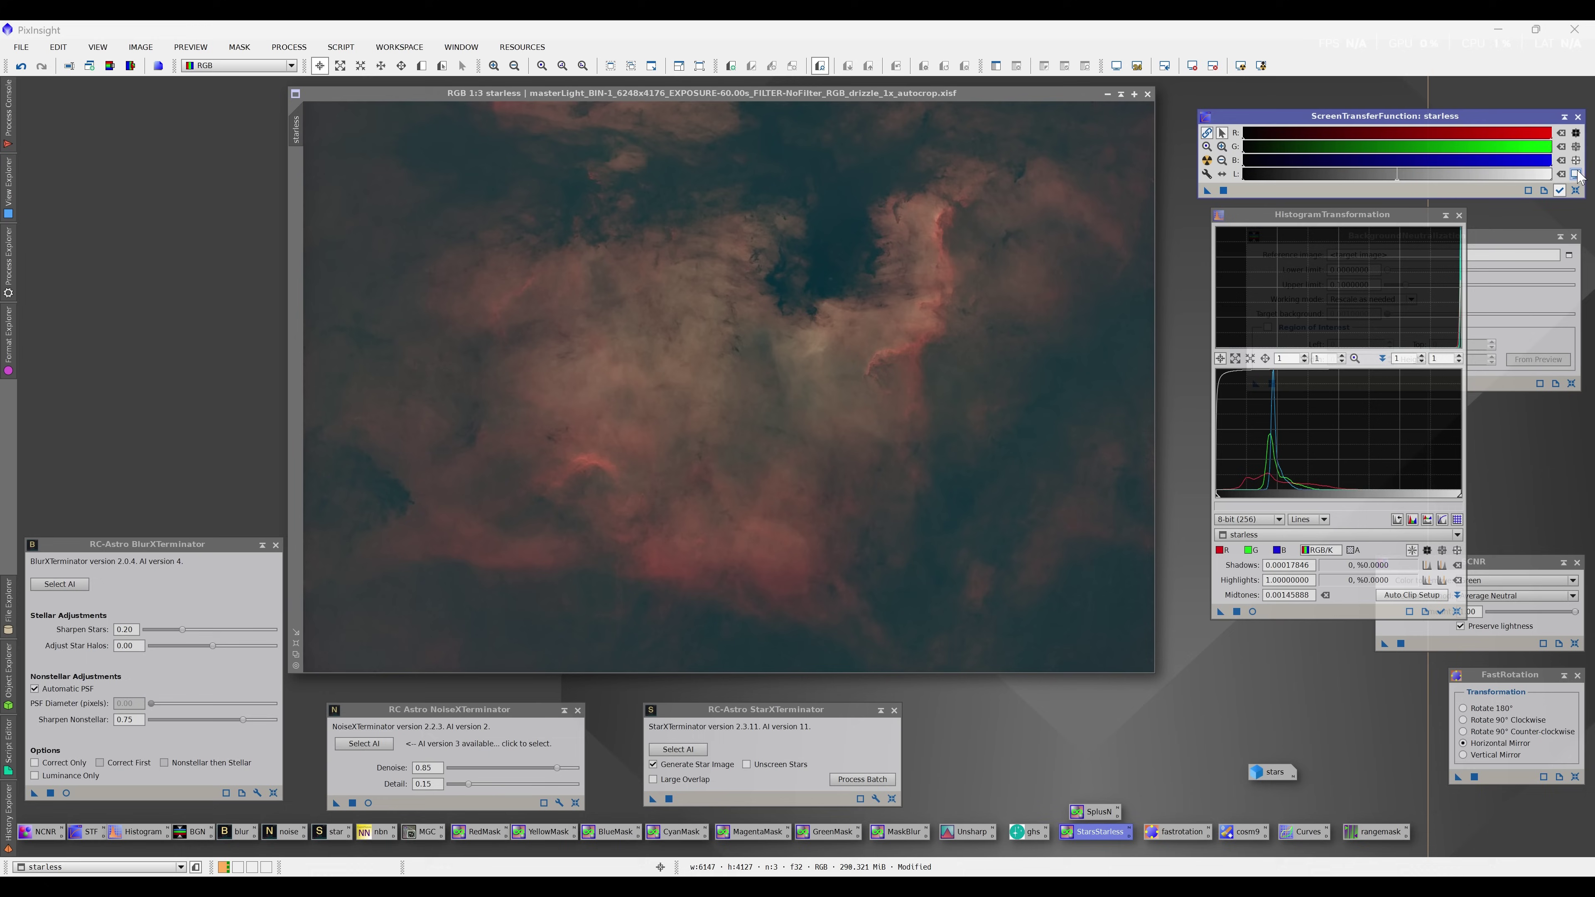
- Close the BlurXTerminator, NoiseXTerminator, StarXTerminator, FastRotation, histogram, STF and neutralization tool windows
left_click(276, 545)
left_click(578, 710)
left_click(894, 710)
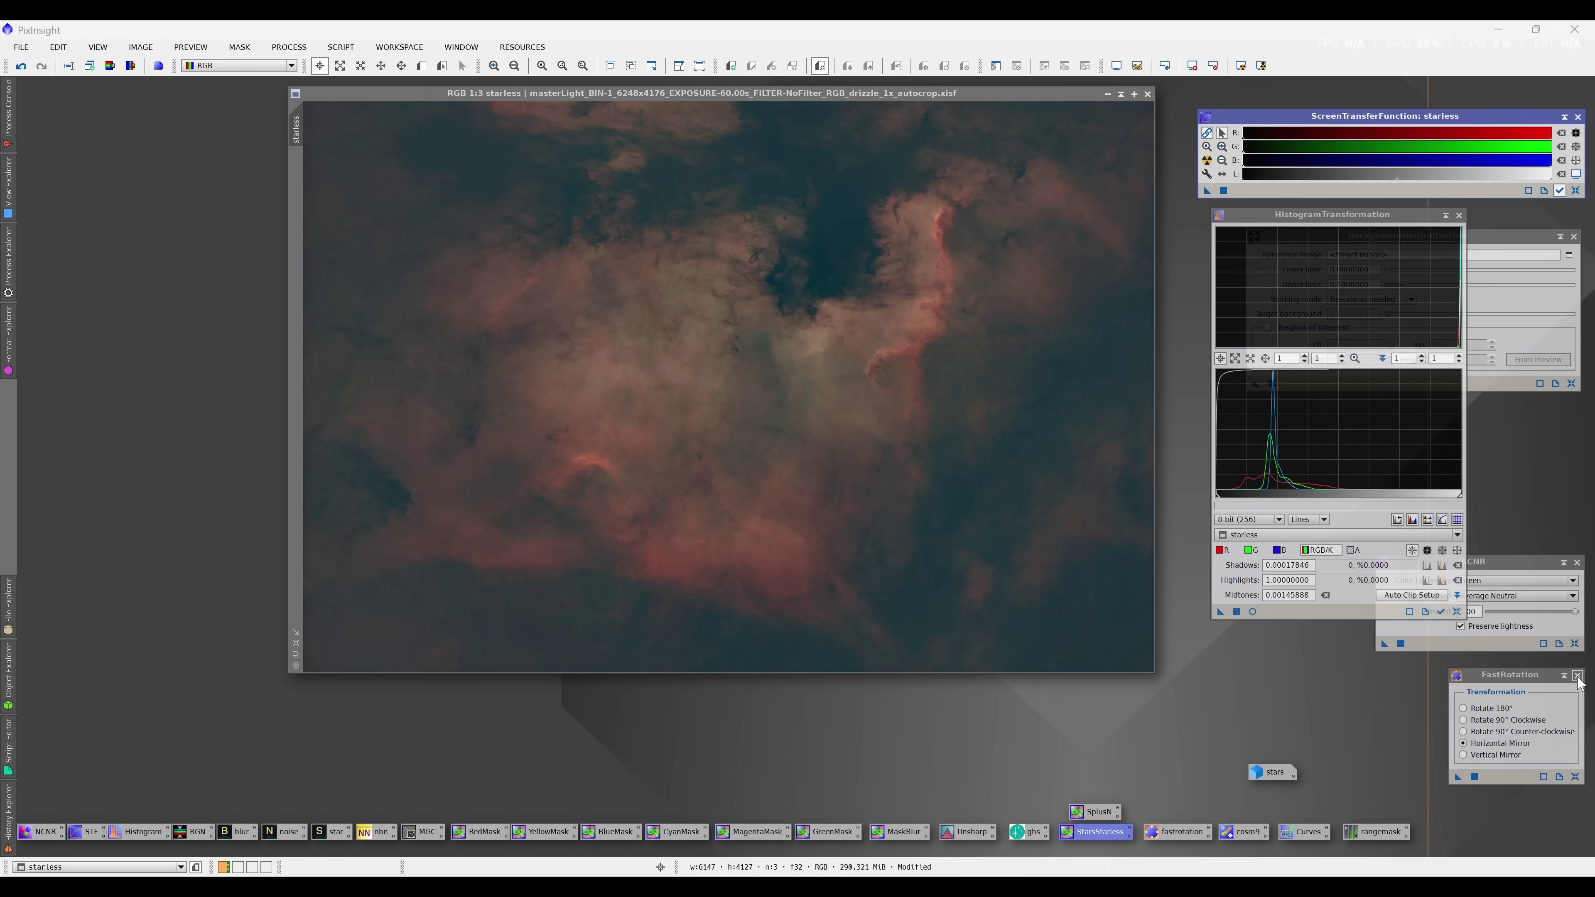
left_click(1577, 675)
left_click(1577, 562)
left_click(1459, 214)
left_click(1577, 116)
left_click(1574, 236)
left_click_drag(763, 94, 786, 121)
- Brighten the starless nebula with an upward CurvesTransformation S-curve
double_click(1304, 832)
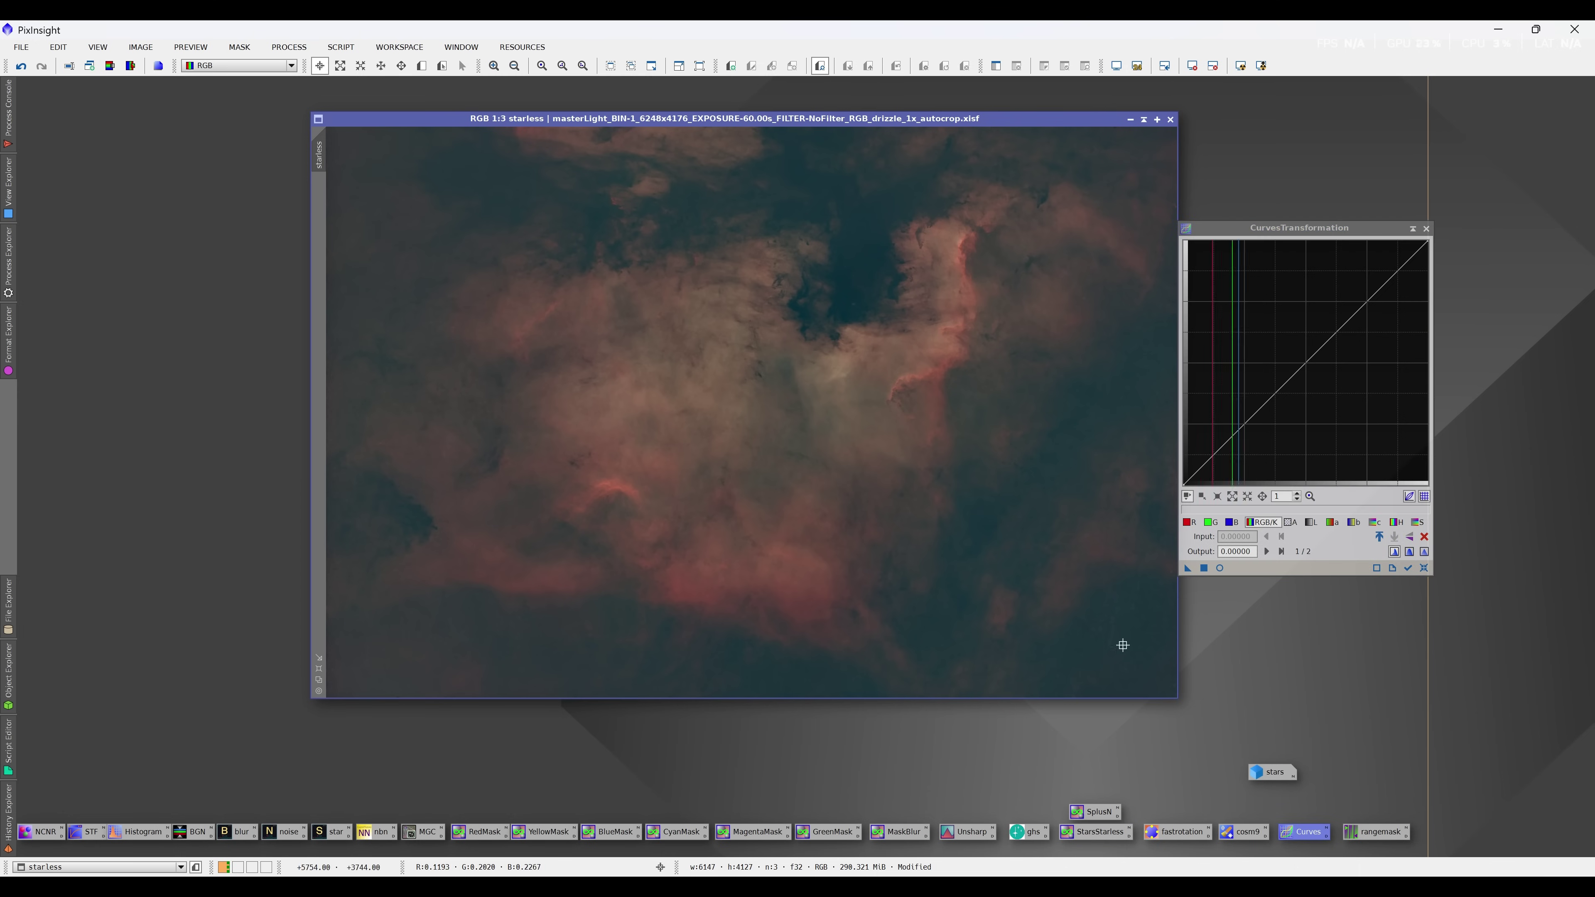
left_click(1220, 567)
left_click(1243, 425)
mouse_move(1305, 363)
left_mouse_down()
mouse_move(1294, 375)
mouse_move(1293, 353)
left_mouse_up()
left_click(1204, 567)
left_click(1424, 567)
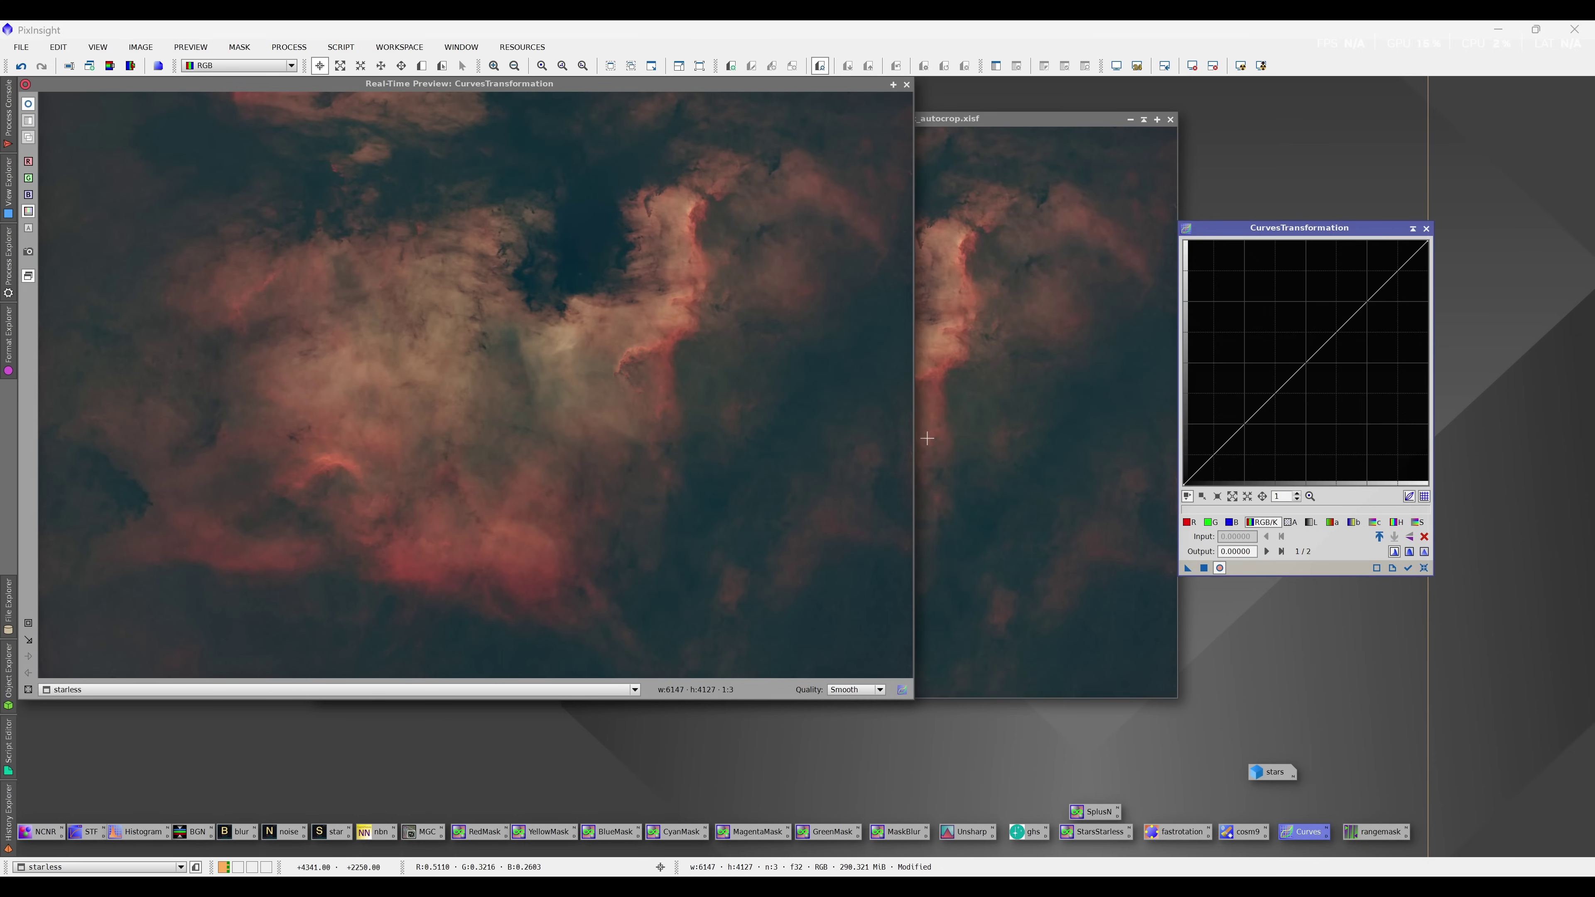
left_click(1426, 228)
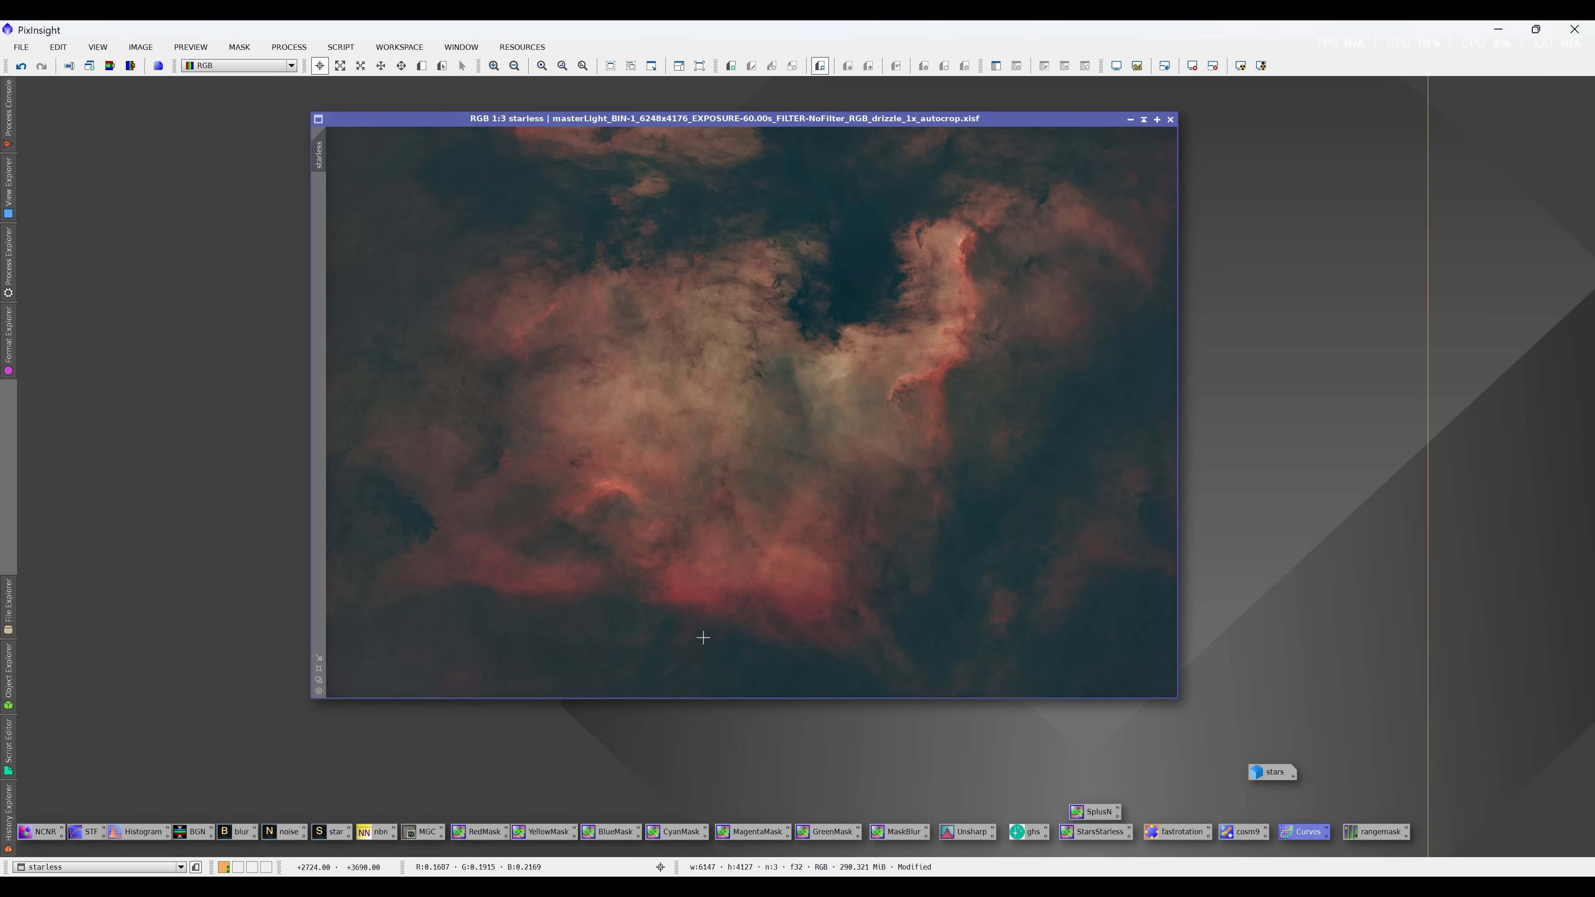
double_click(377, 837)
- Apply NarrowbandNormalization with HOO palette, Ha lightness and OIII boost 1.000 to starless
left_click_drag(1175, 202, 1376, 146)
left_click(1274, 434)
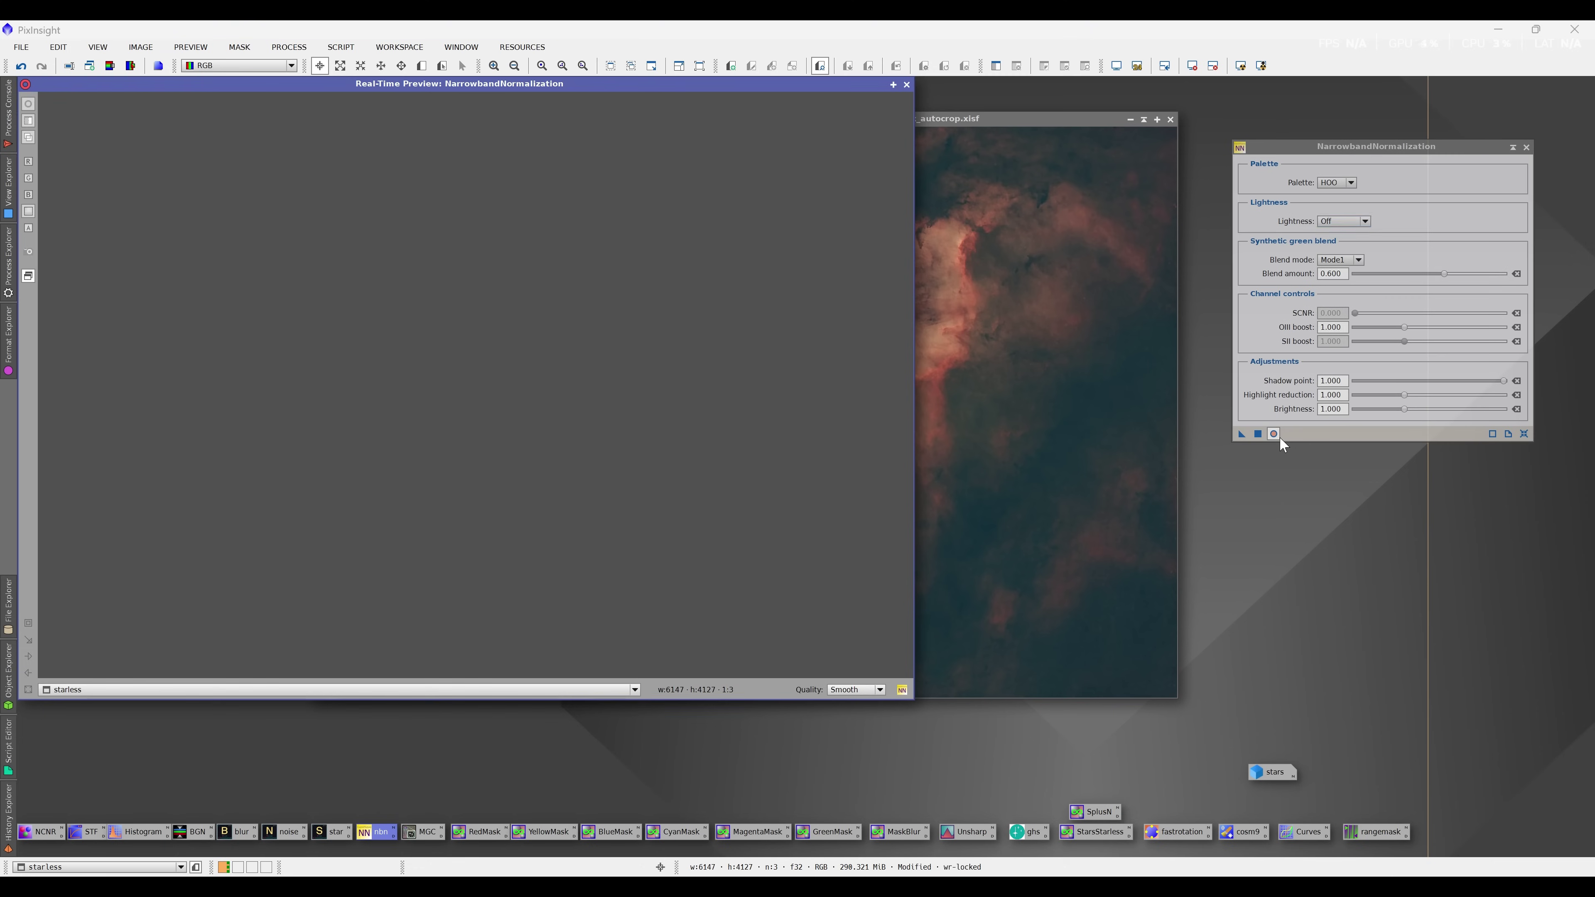
left_click(1344, 221)
left_click(1334, 242)
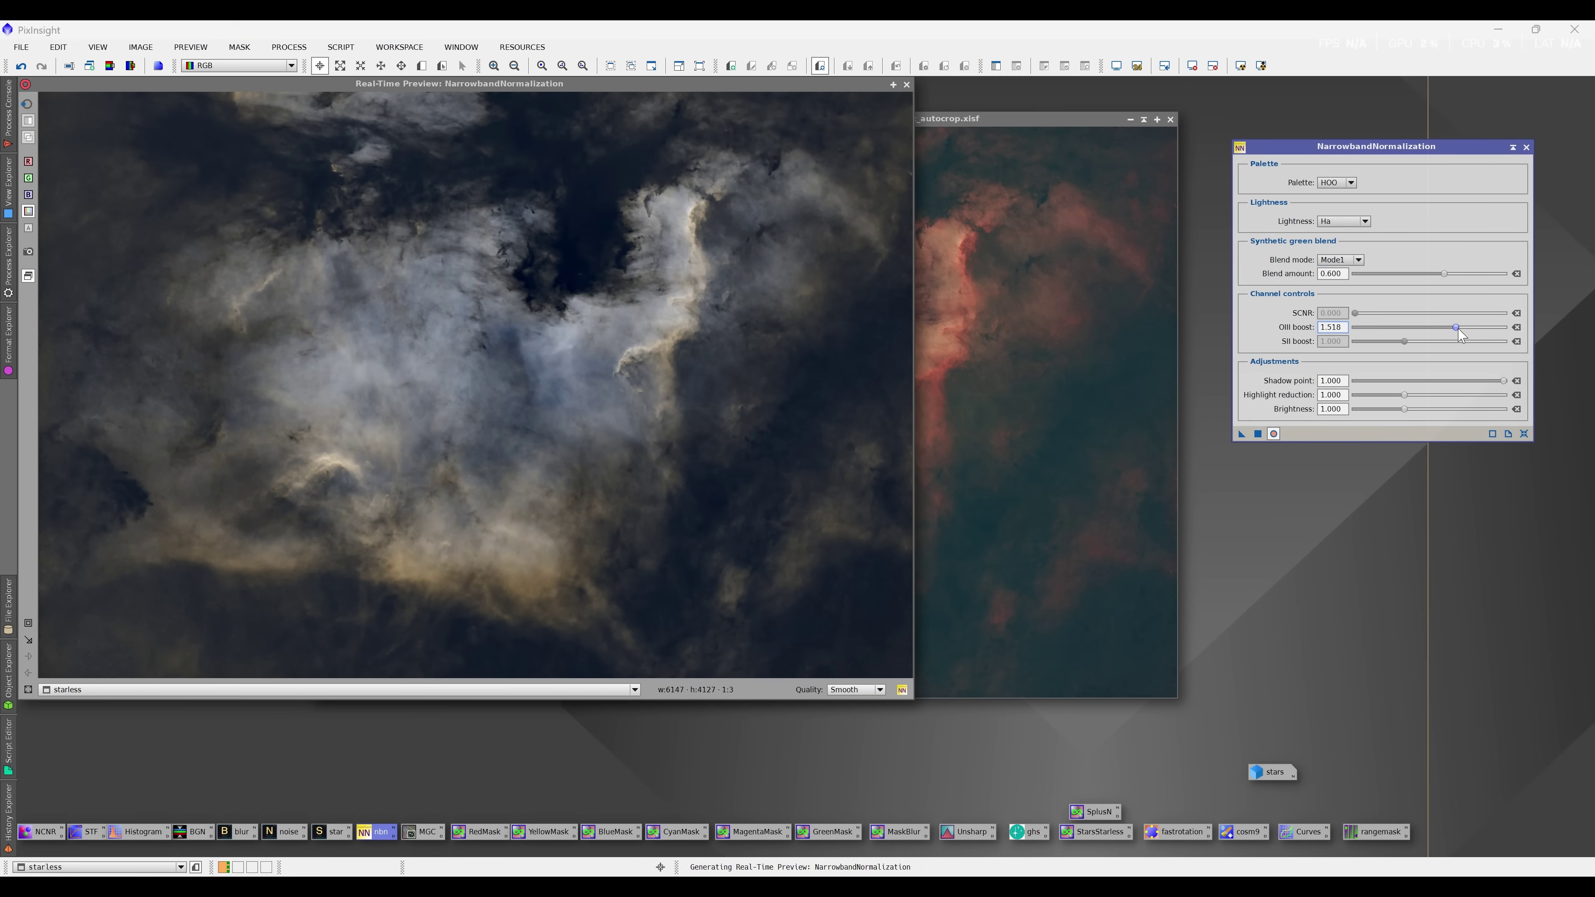
left_click(1405, 329)
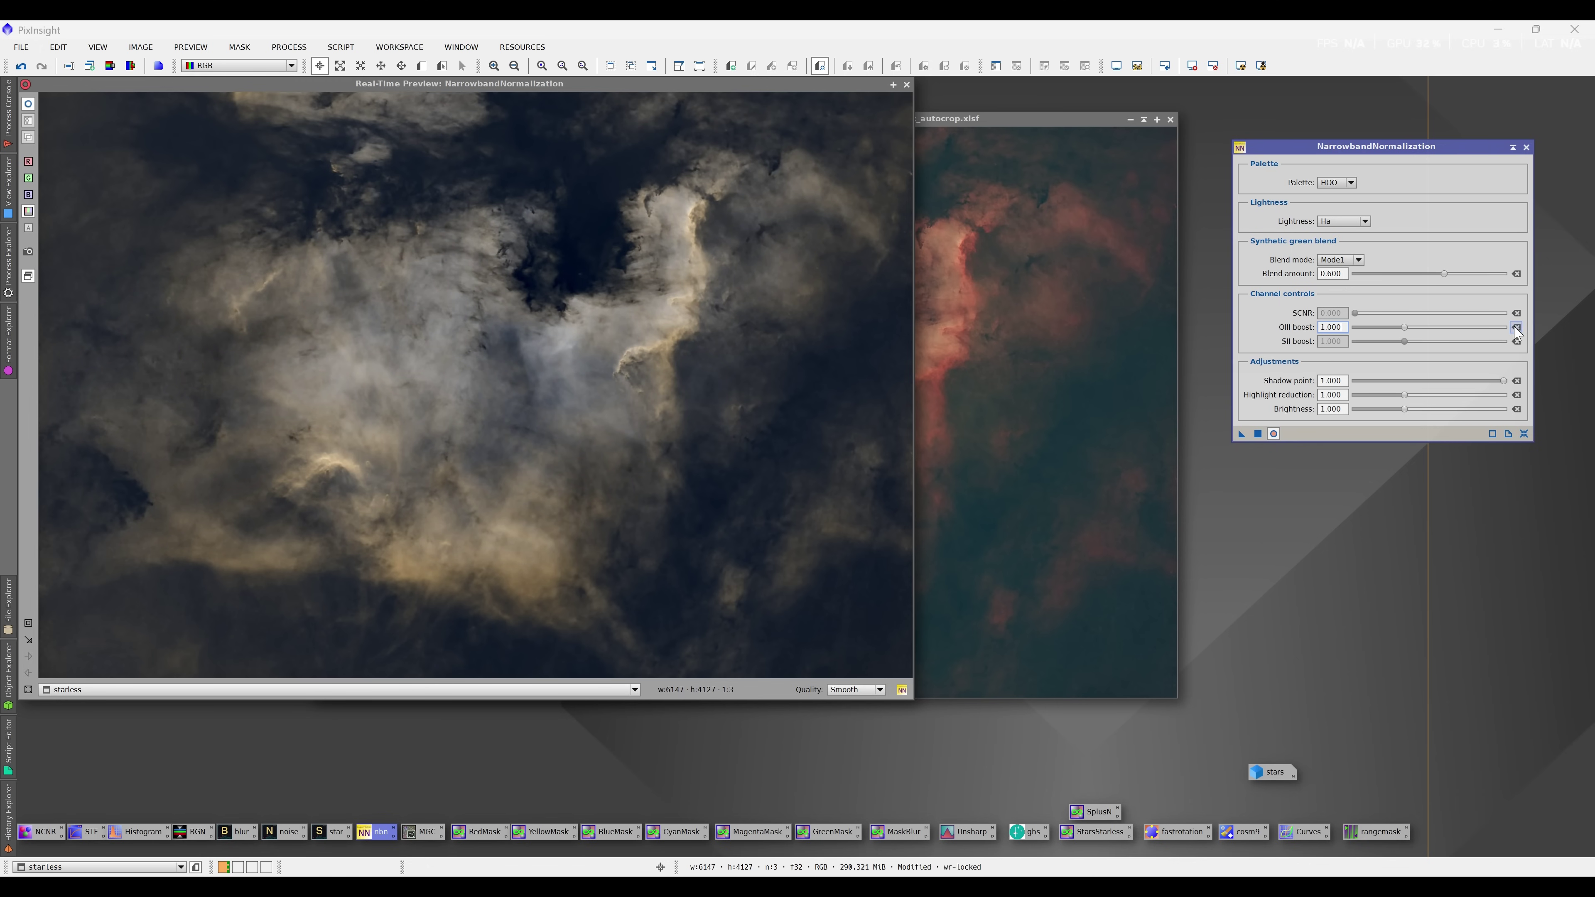
left_click(1258, 434)
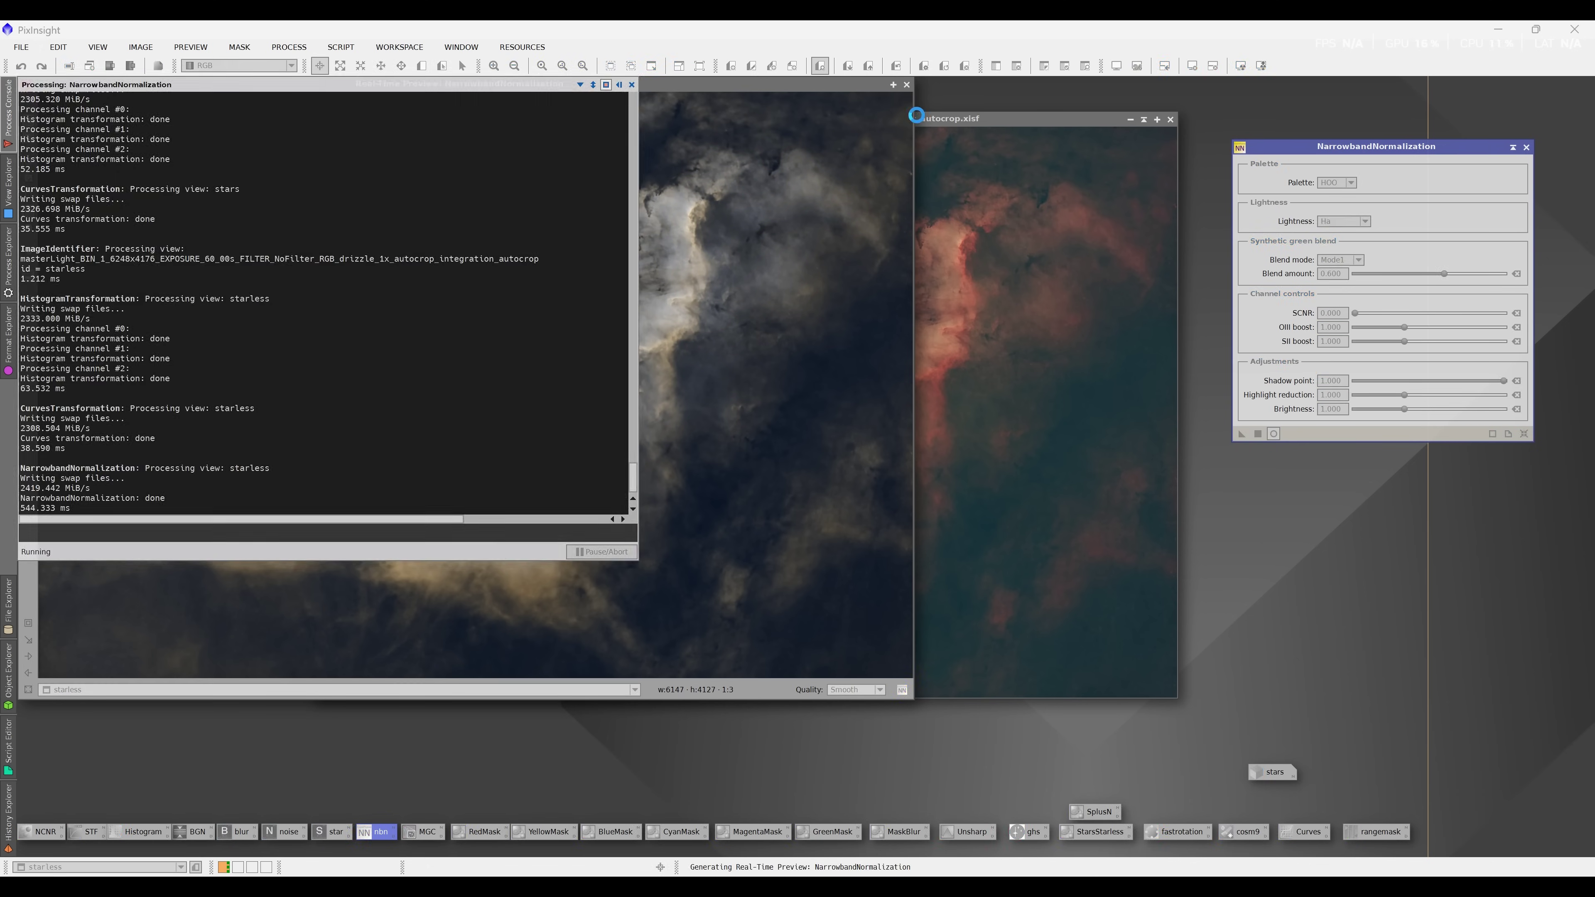
left_click(1526, 147)
left_click_drag(837, 117, 607, 109)
- Reopen the stars, tile the windows and run the StarsStarless PixelMath to create Image06
double_click(1275, 772)
key("ctrl+shift+t")
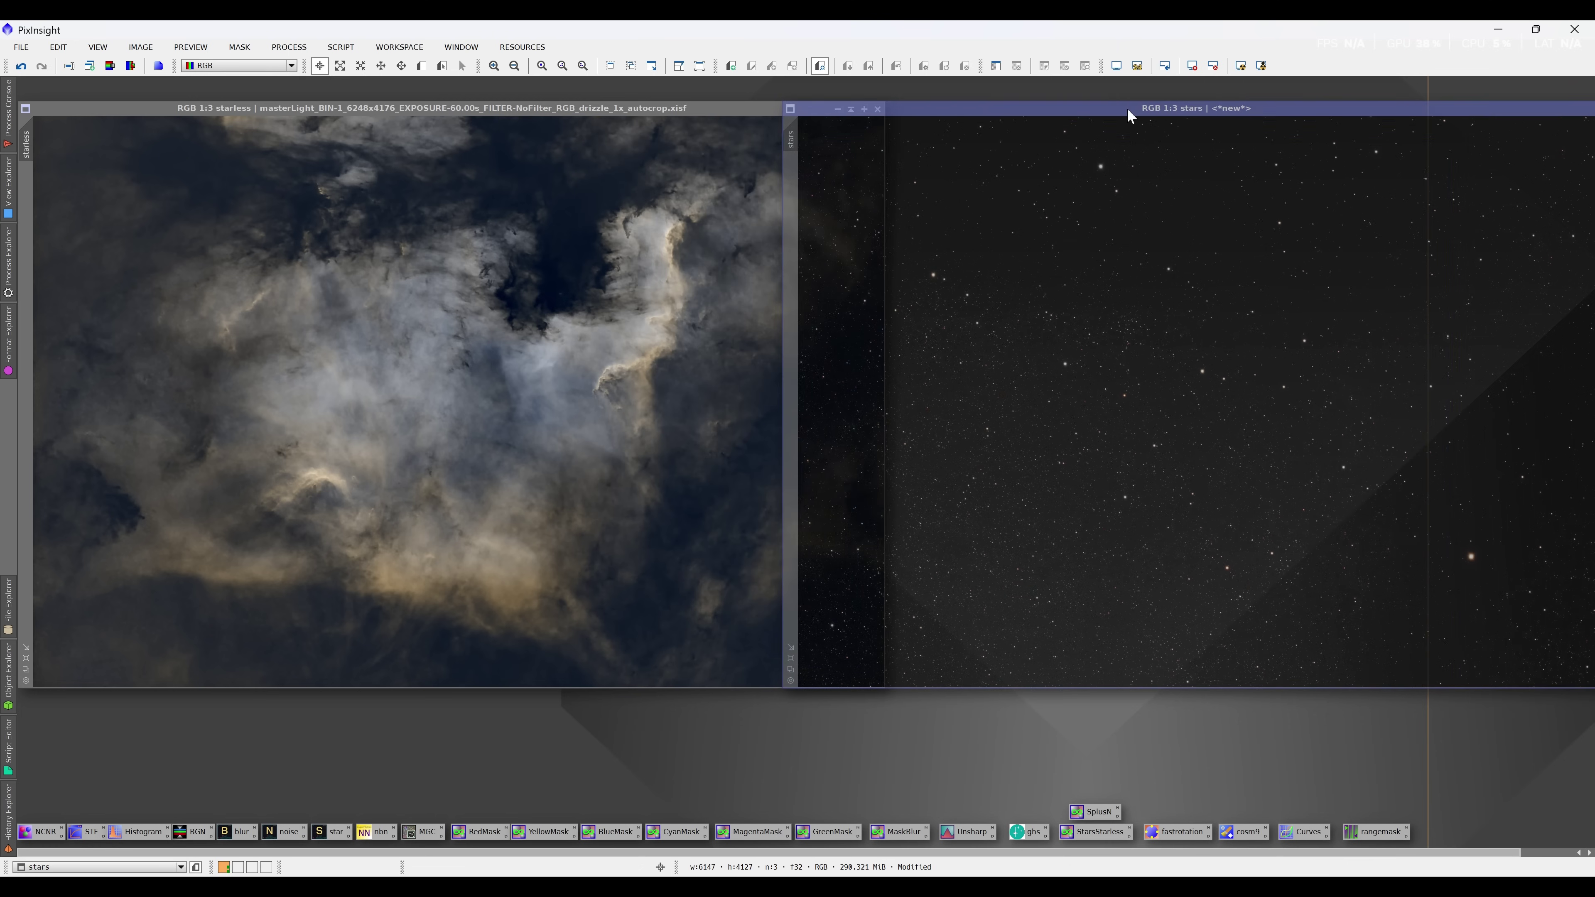
double_click(1098, 831)
left_click_drag(771, 693, 813, 692)
left_click(633, 868)
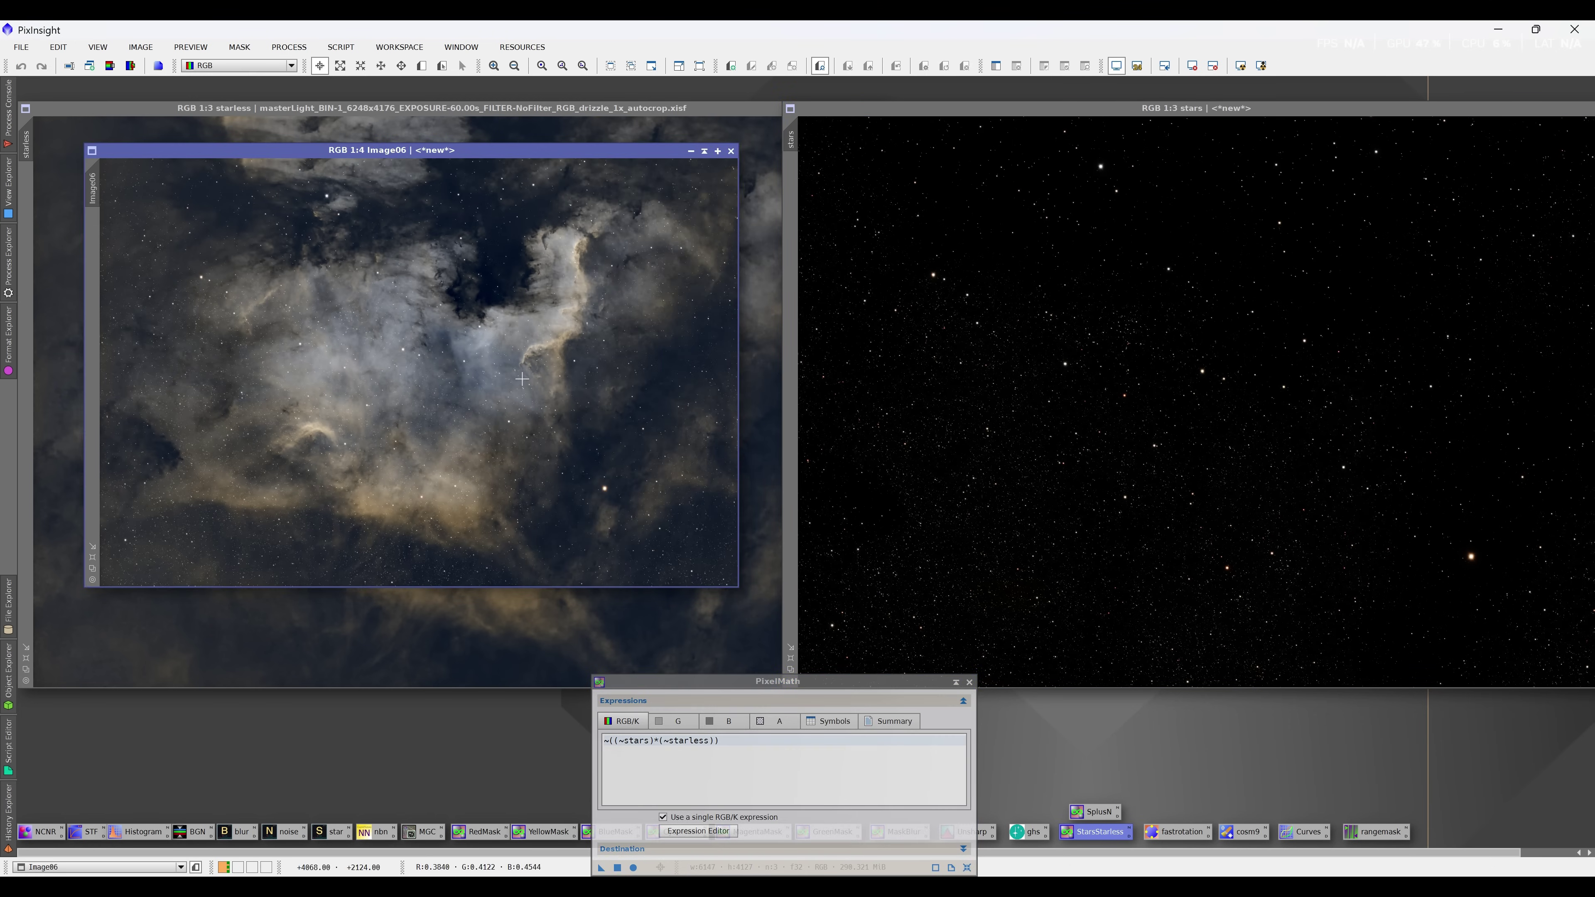
left_click_drag(576, 150, 829, 109)
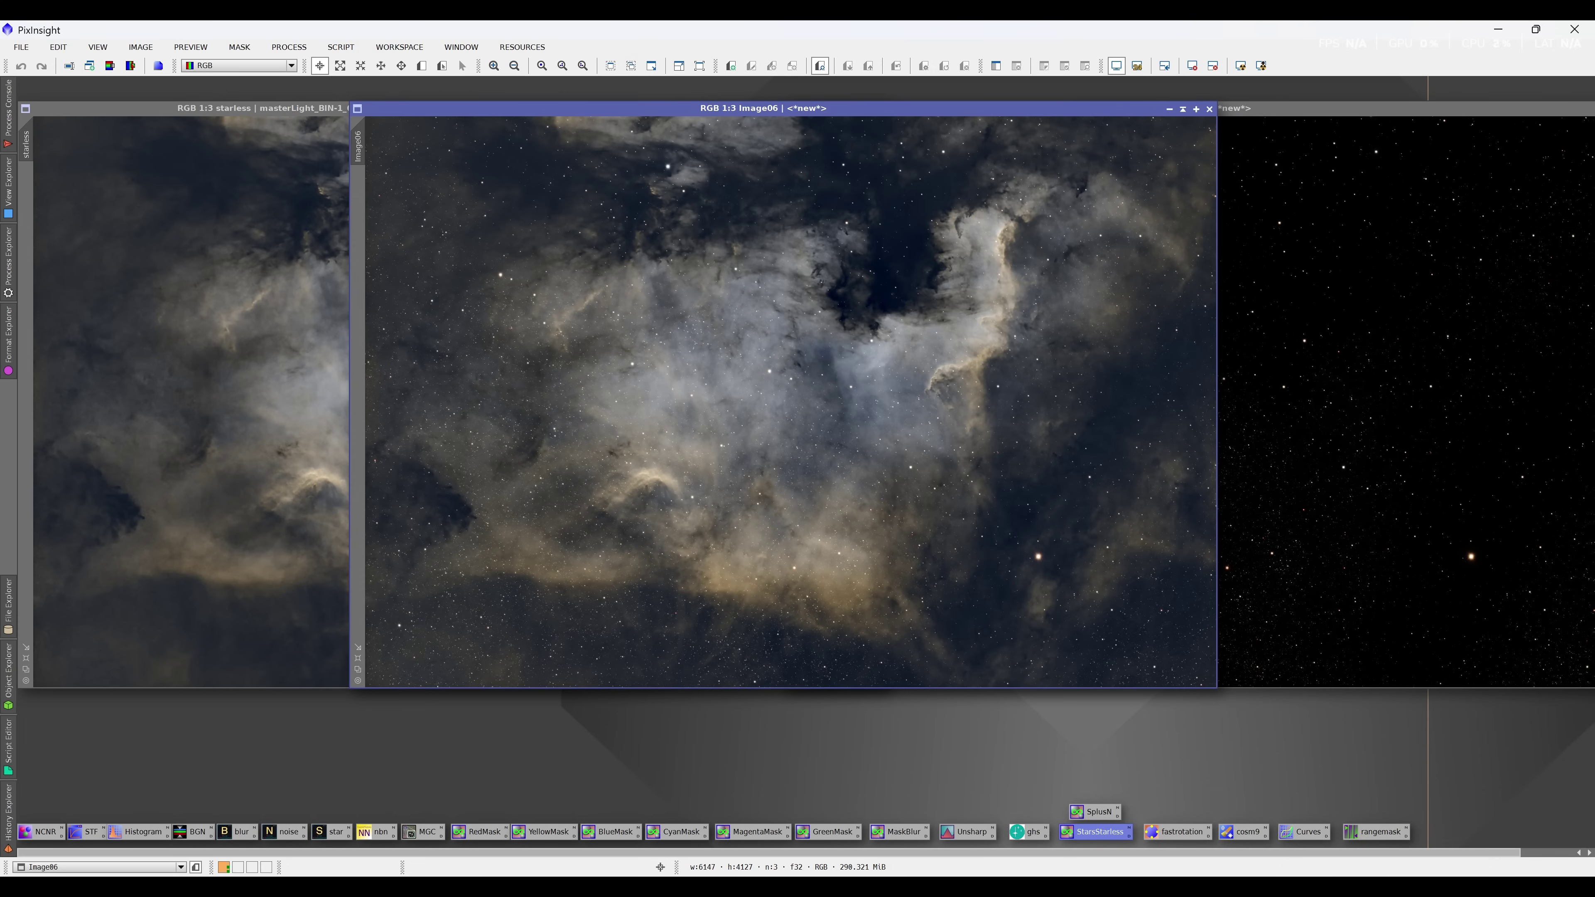
- Brighten Image06's midtones with a lifted CurvesTransformation curve
double_click(1298, 837)
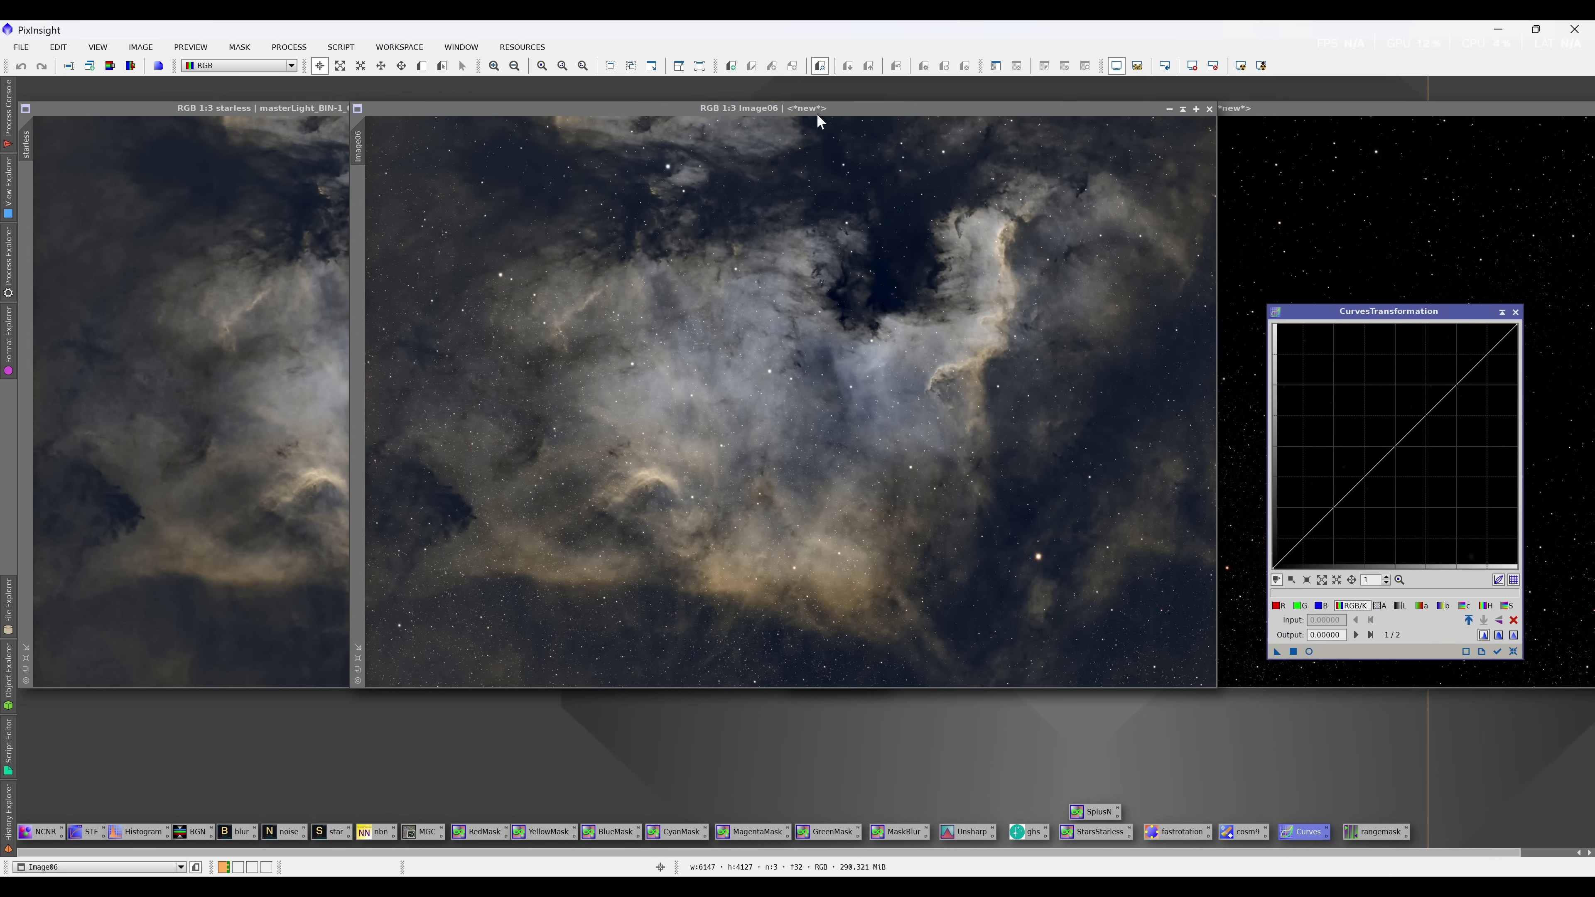
left_click(1309, 651)
left_click_drag(1394, 448, 1385, 433)
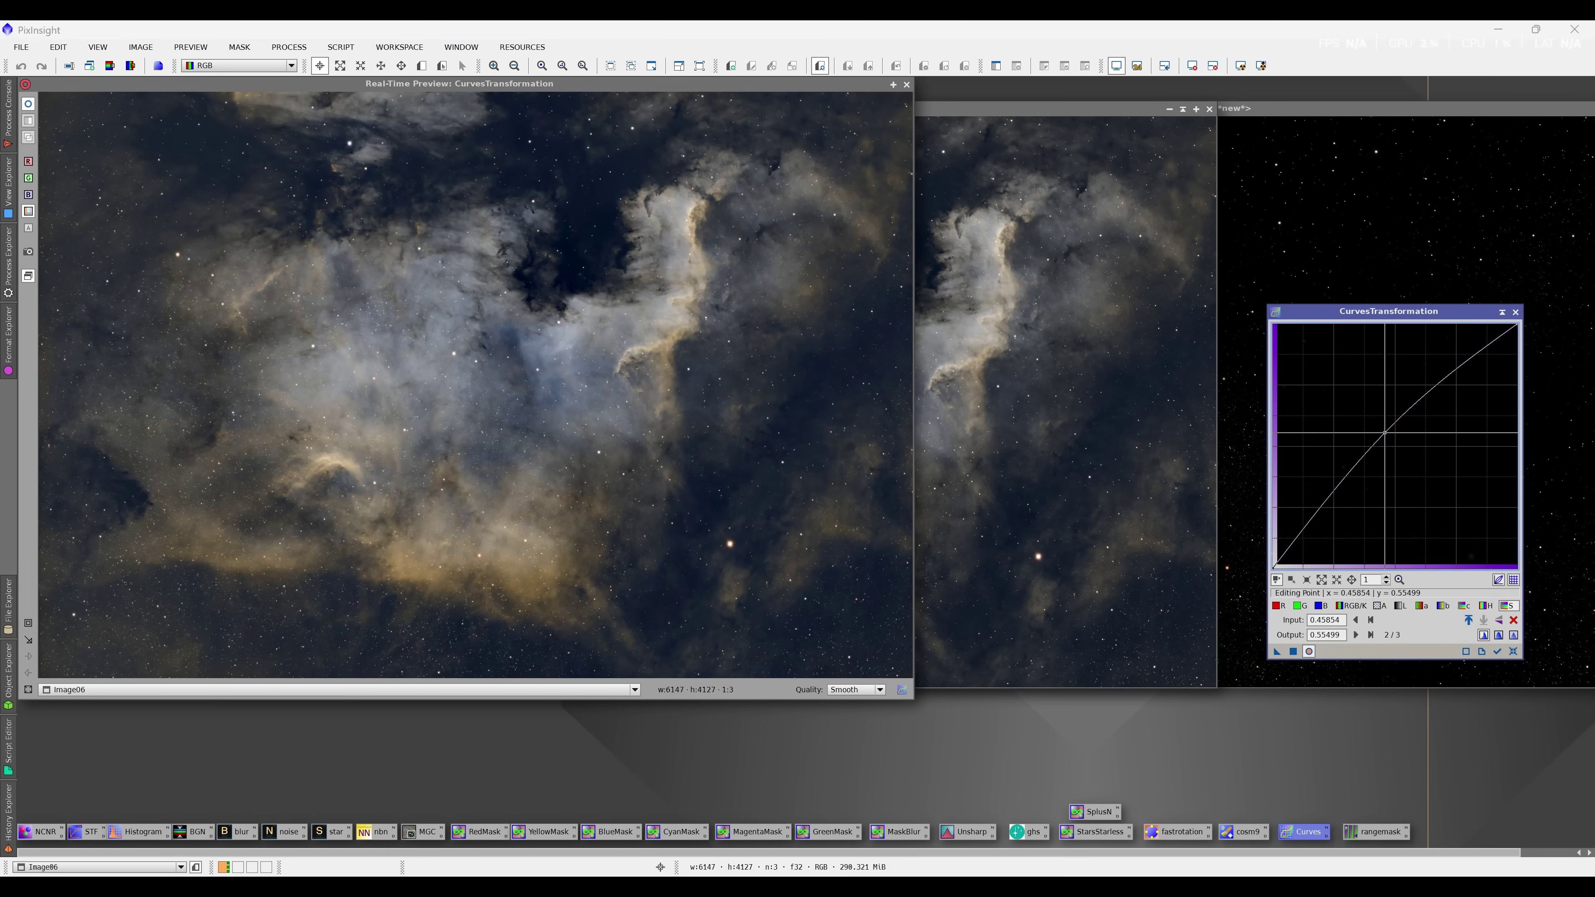
left_click(1309, 651)
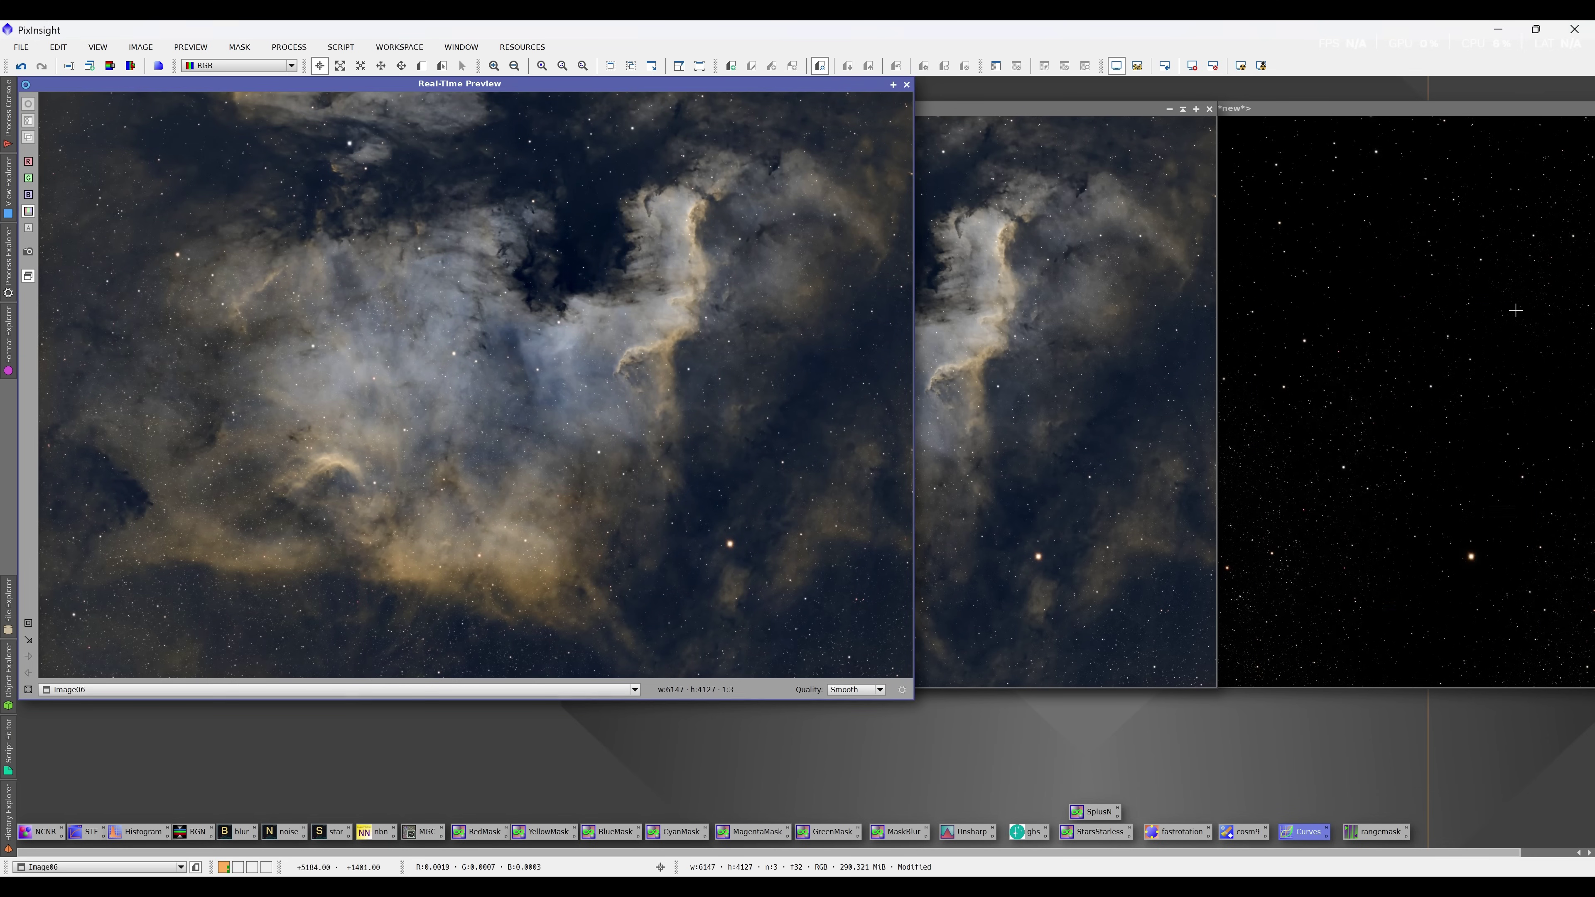